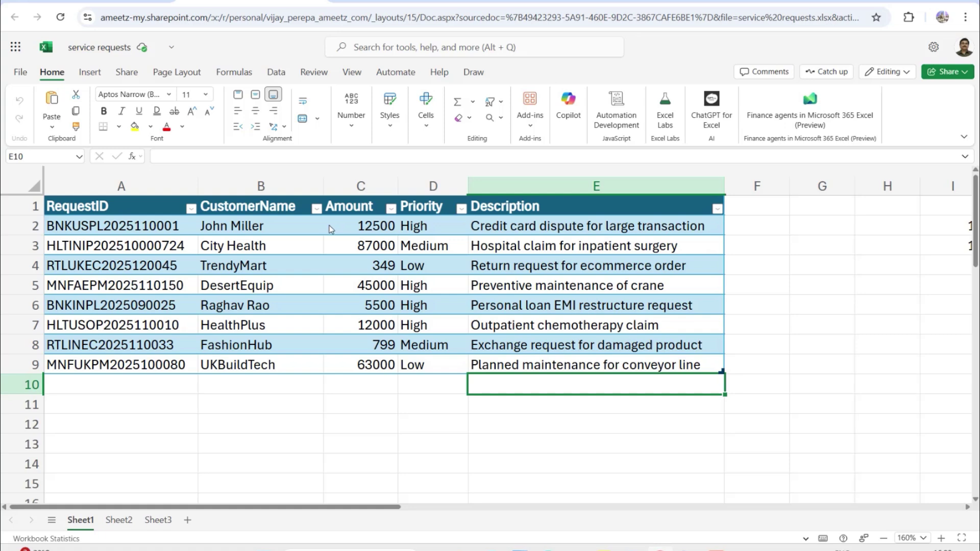
Step: Review the RequestID values in column A, selecting the whole column and individual IDs
left_click(139, 225)
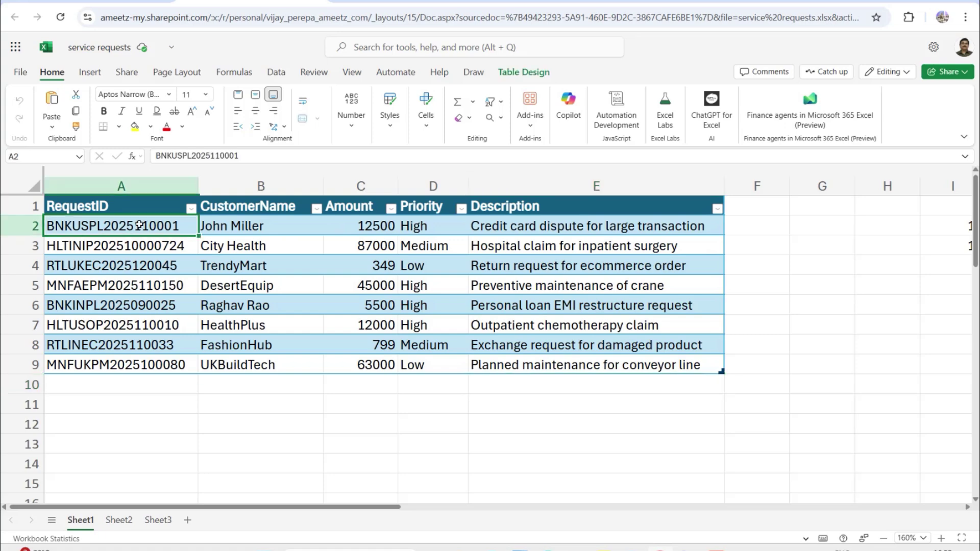
left_click(154, 188)
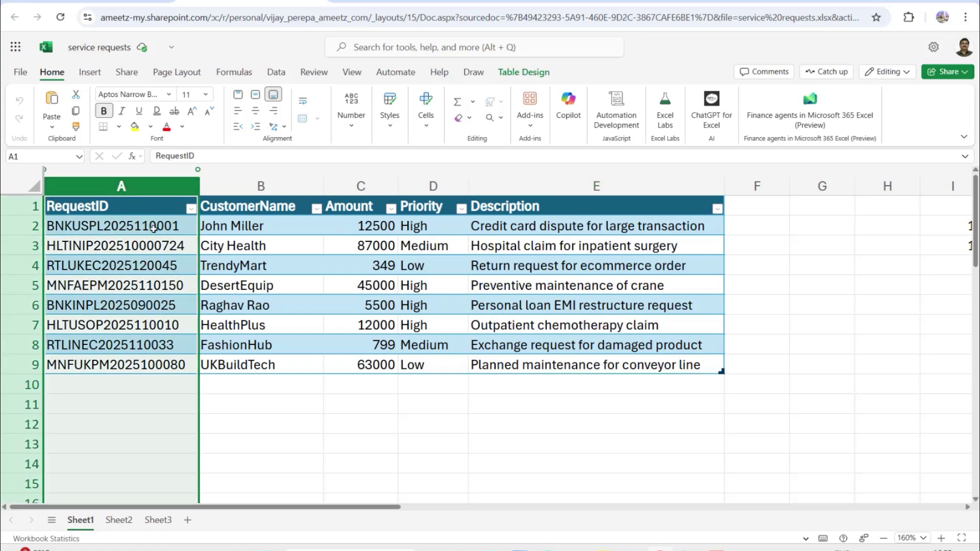
left_click(147, 247)
left_click(105, 223)
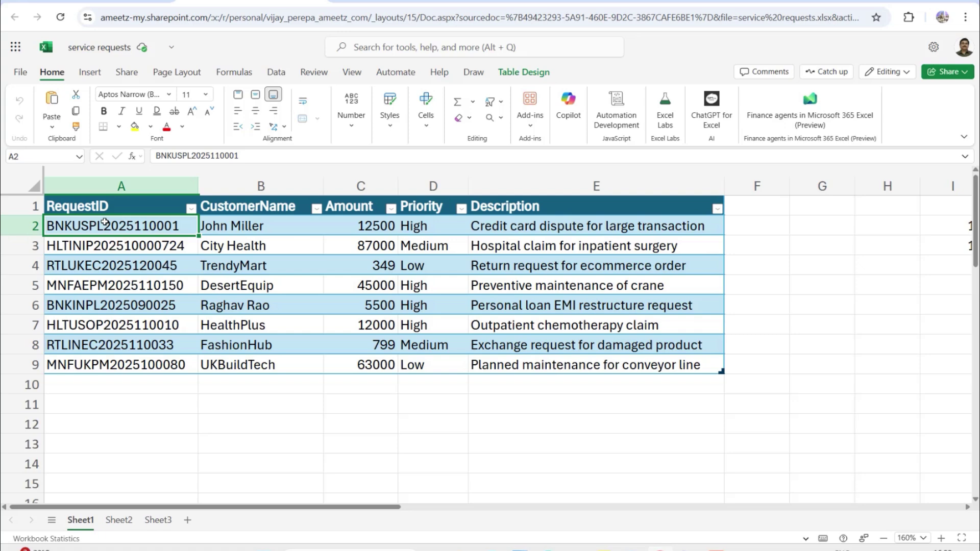
left_click(105, 186)
left_click(67, 231)
left_click(66, 248)
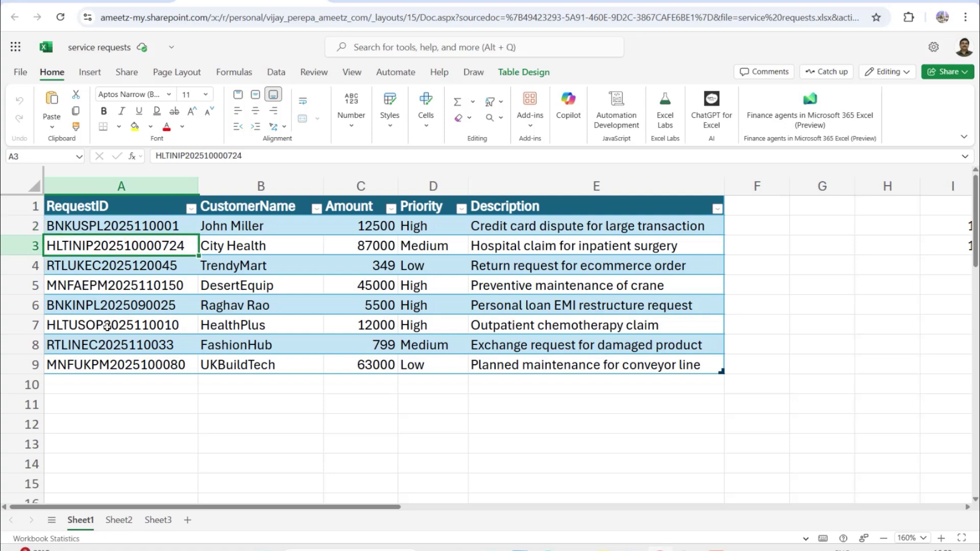
Step: Highlight the TrendyMart and DesertEquip request rows, then return to the RequestID column
key("Down")
key("shift+space")
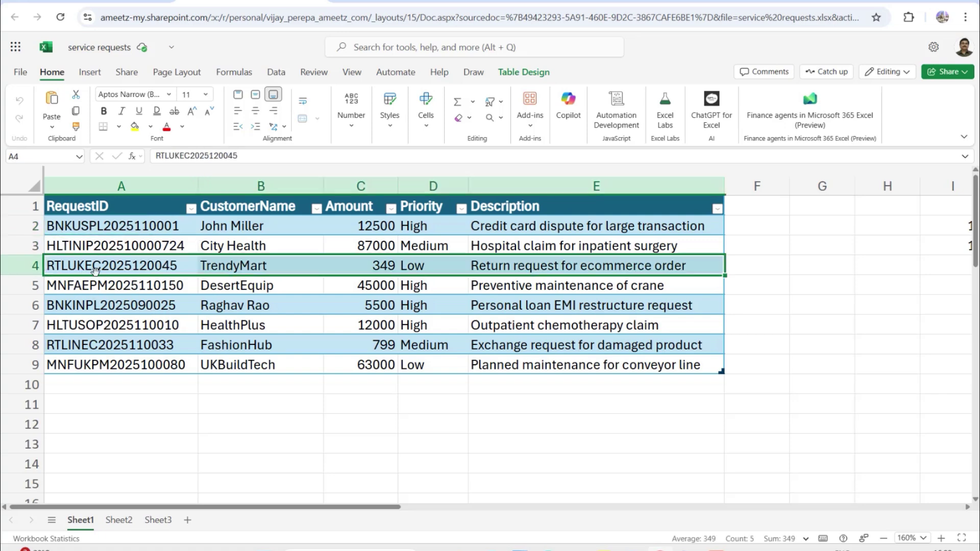
left_click(51, 287)
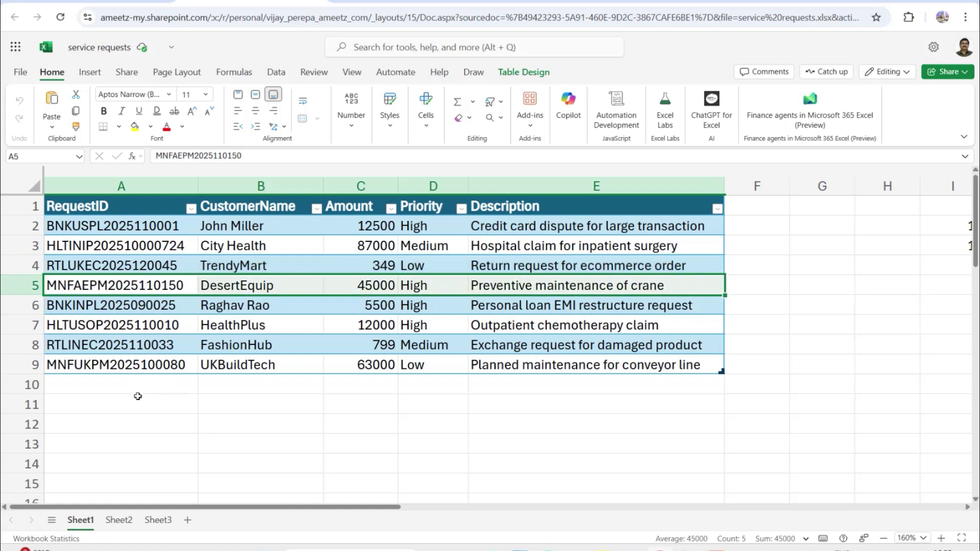
left_click(85, 229)
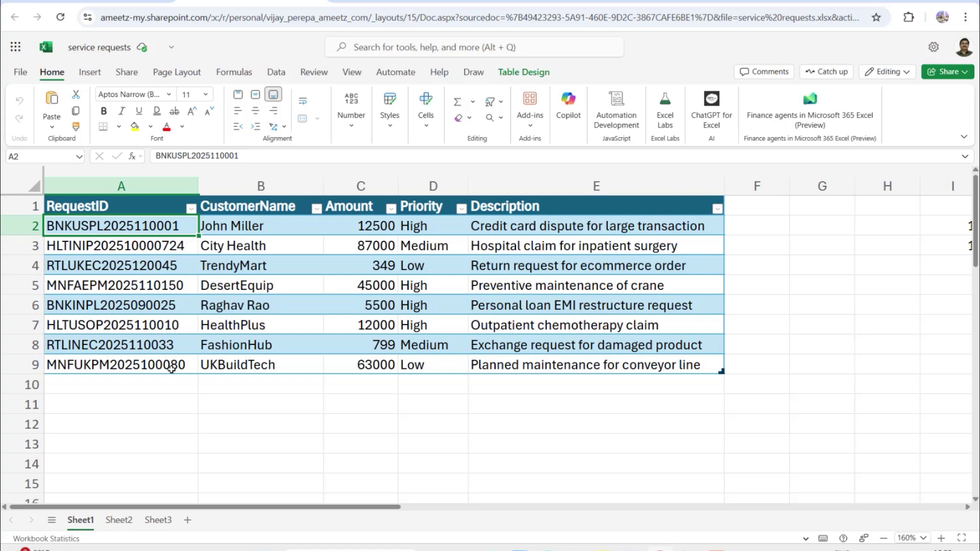
left_click(150, 184)
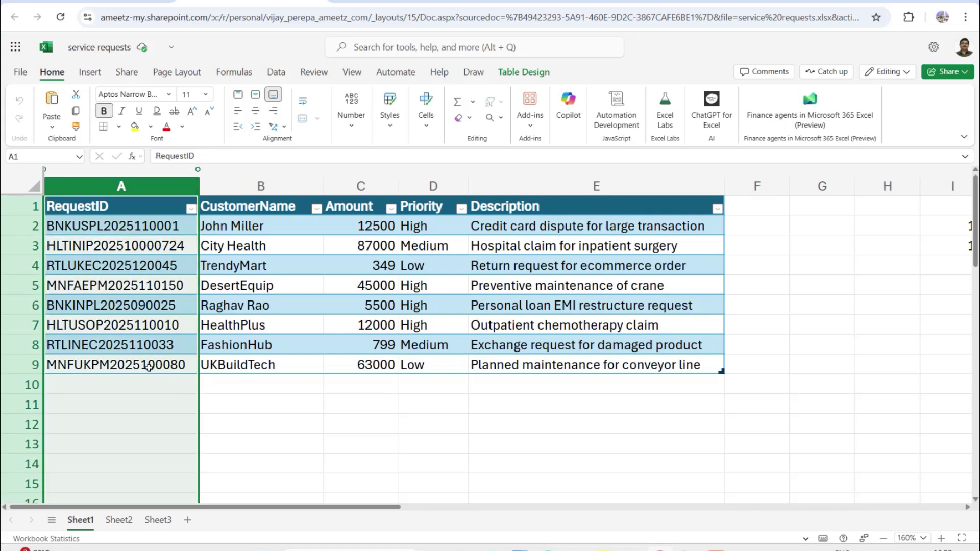
left_click(73, 231)
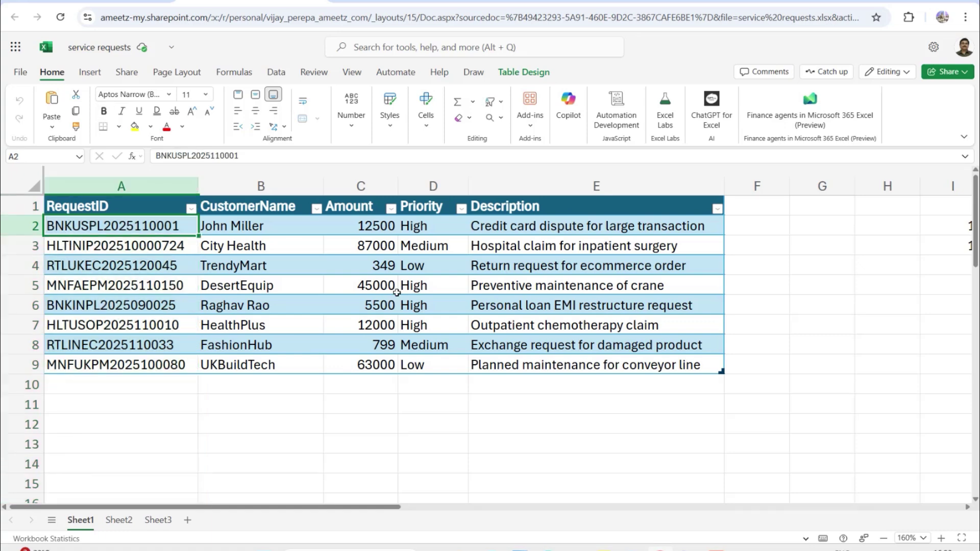
Step: Point out the Priority column's High value and switch to the Power Automate Create page
left_click(409, 189)
left_click(430, 231)
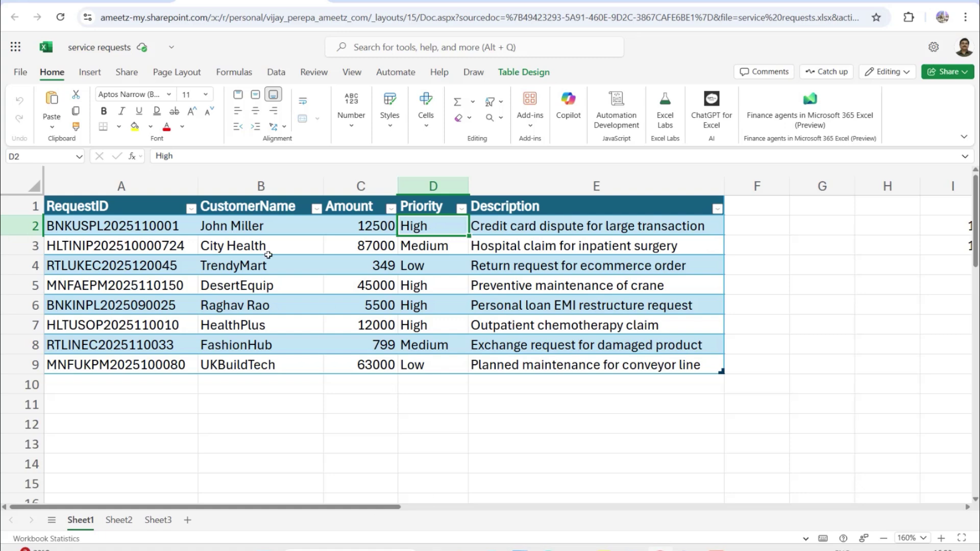
key("ctrl+Tab")
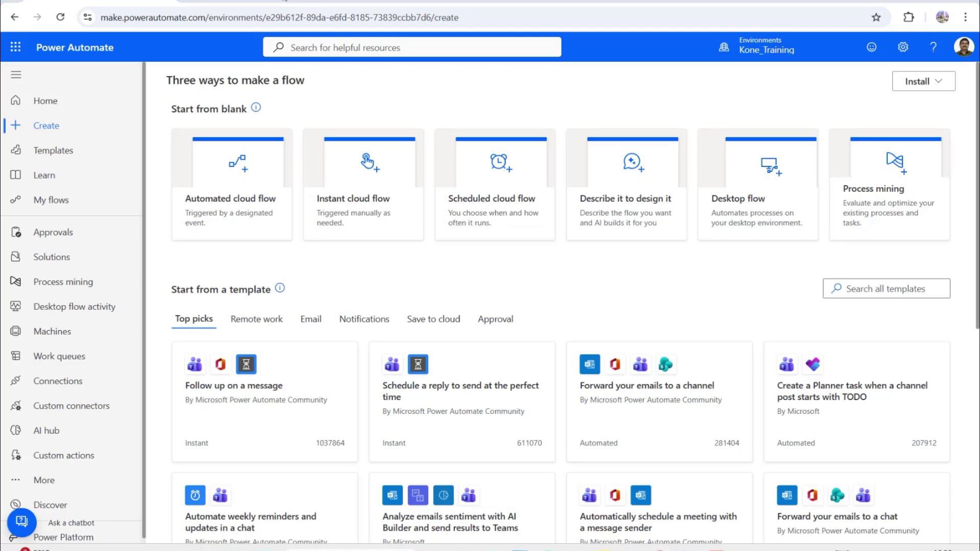
Step: Create an instant cloud flow 'Understanding Slice Function - Part 1' using the Manually trigger a flow trigger
left_click(284, 2)
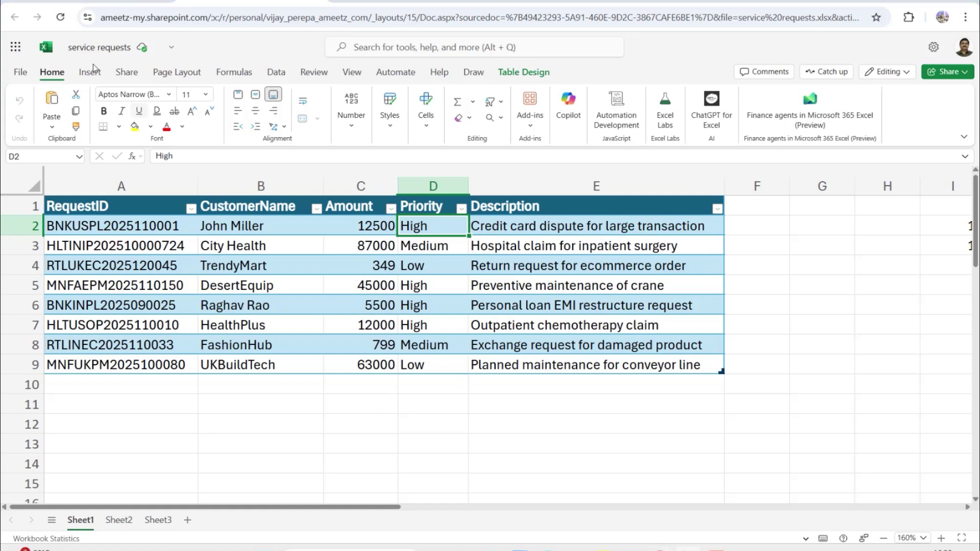
left_click(83, 2)
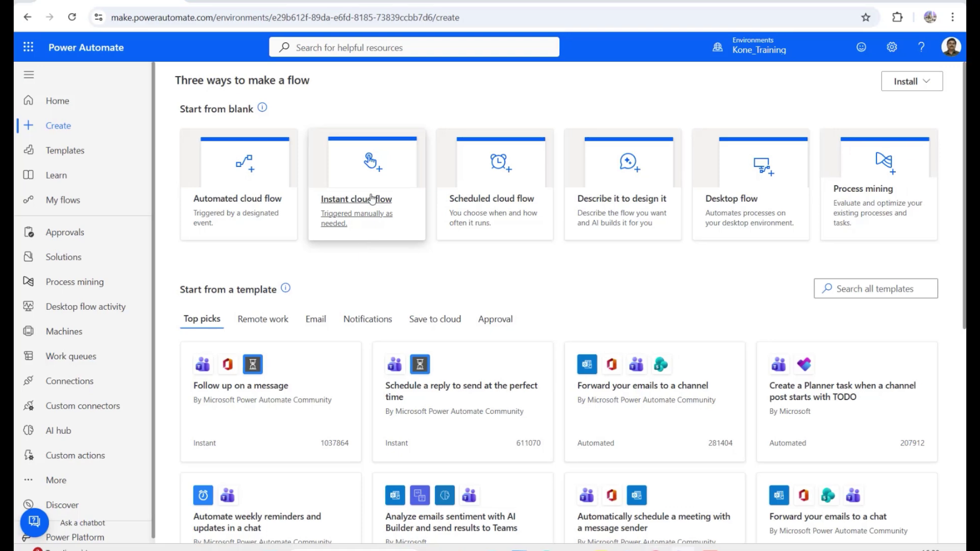
left_click(372, 199)
type("Understanding Slice Function - Part 1")
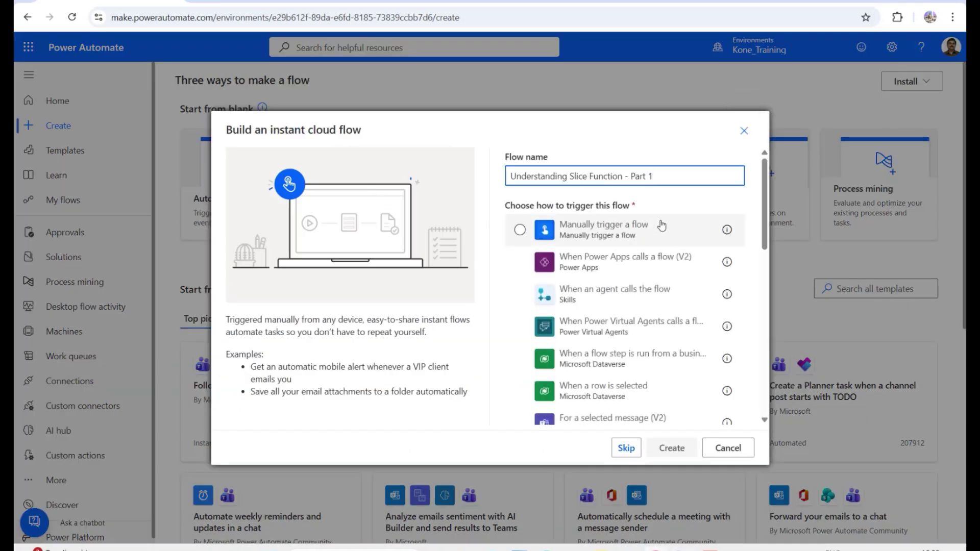
left_click(624, 236)
left_click(670, 448)
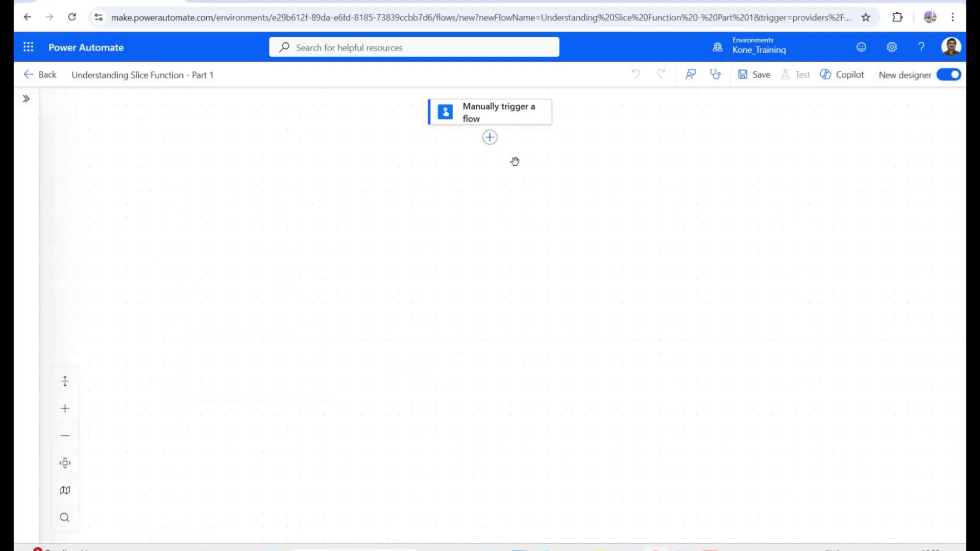
Step: Add an Excel Online (Business) 'List rows present in a table' step under the trigger
left_click(490, 136)
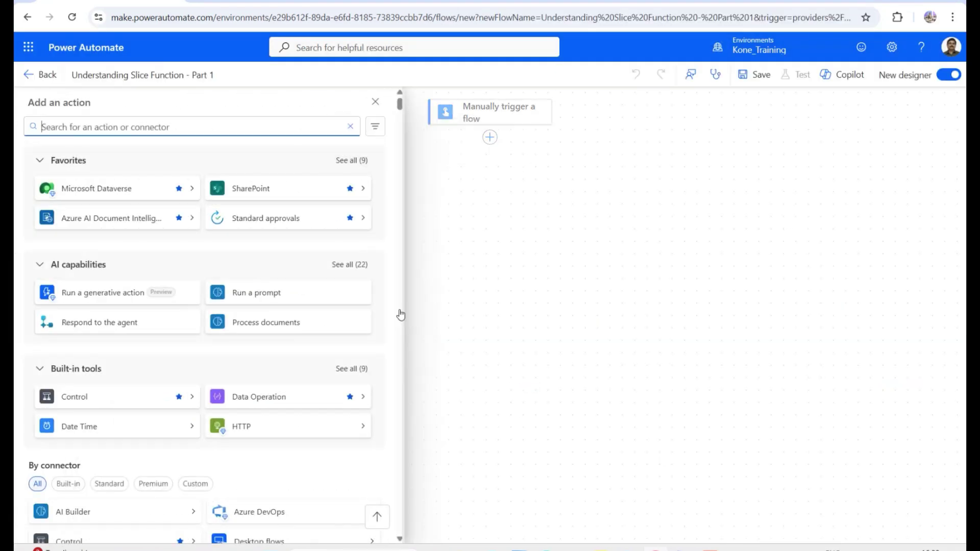
scroll(320, 412, "down", 8)
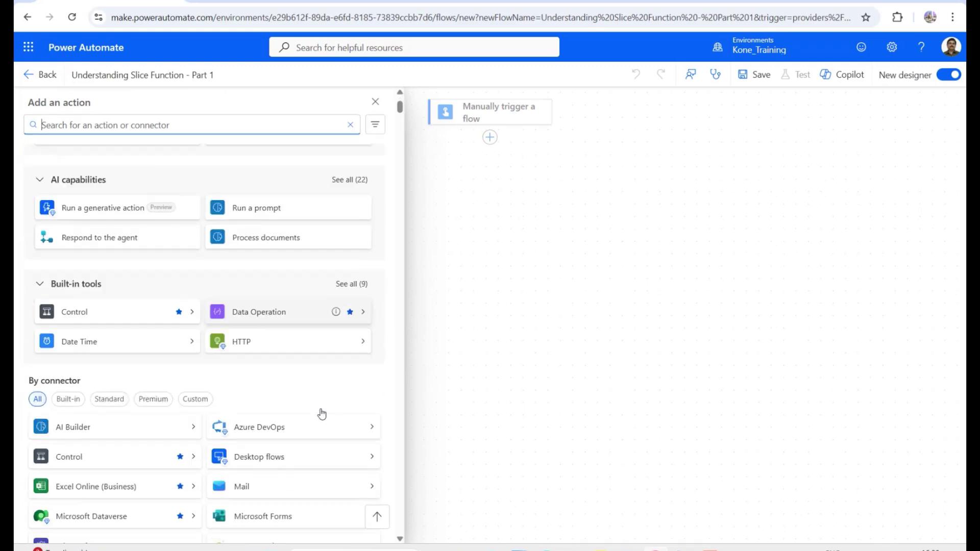
scroll(199, 377, "up", 4)
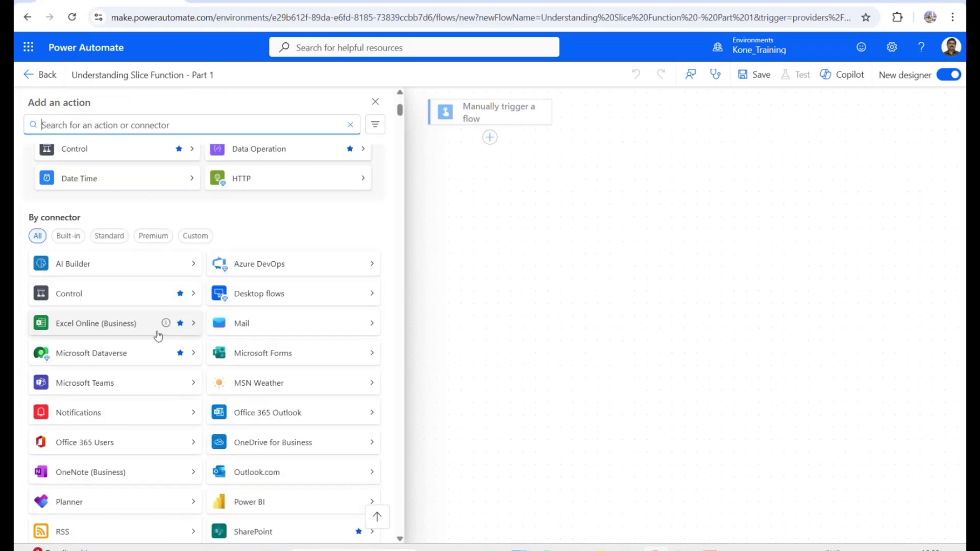
left_click(194, 323)
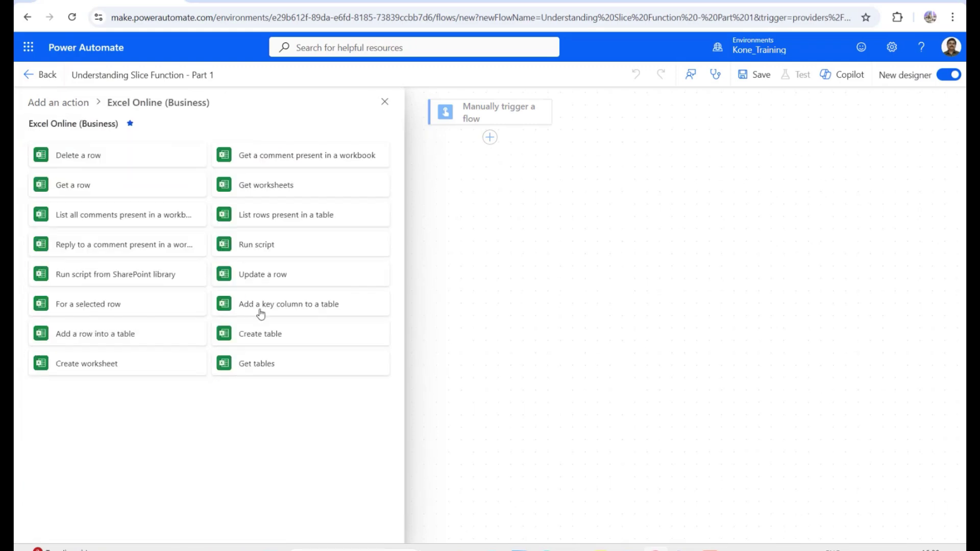
left_click(291, 229)
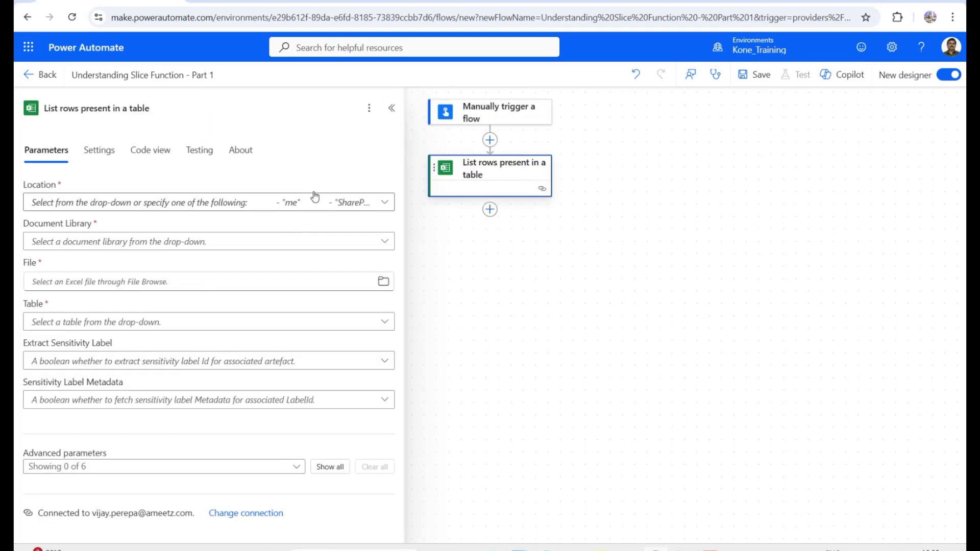
Step: Point it at OneDrive for Business, /Power Automate/service requests.xlsx, table tblRequests
left_click(353, 204)
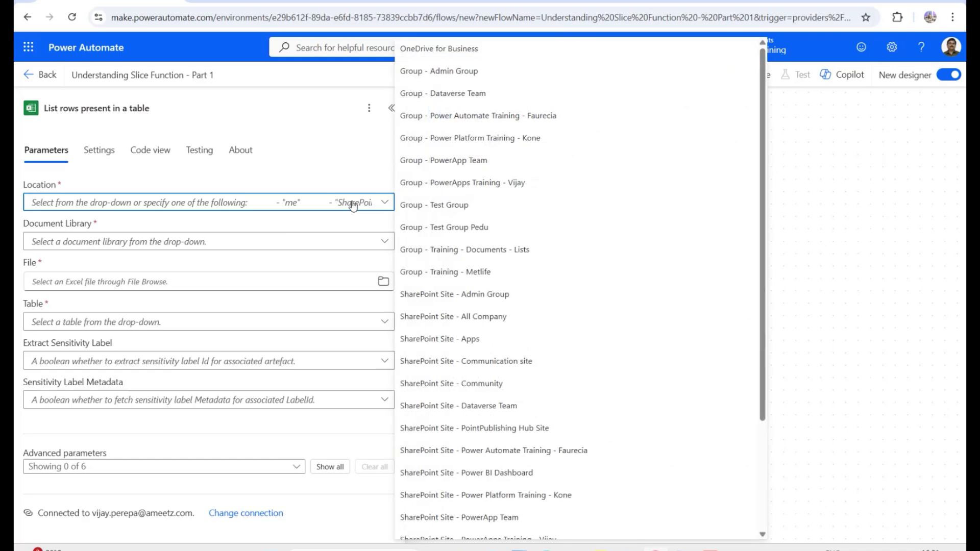
left_click(443, 59)
left_click(128, 247)
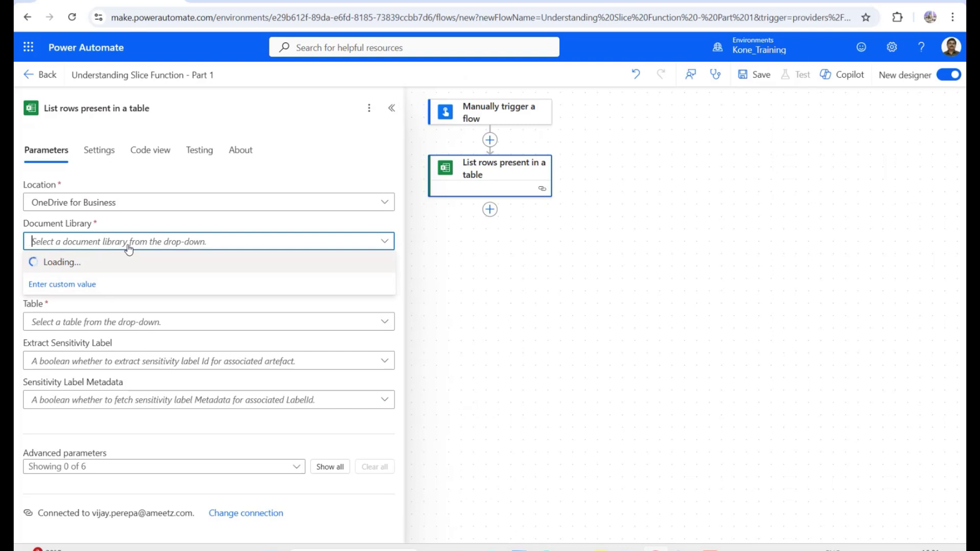
left_click(383, 281)
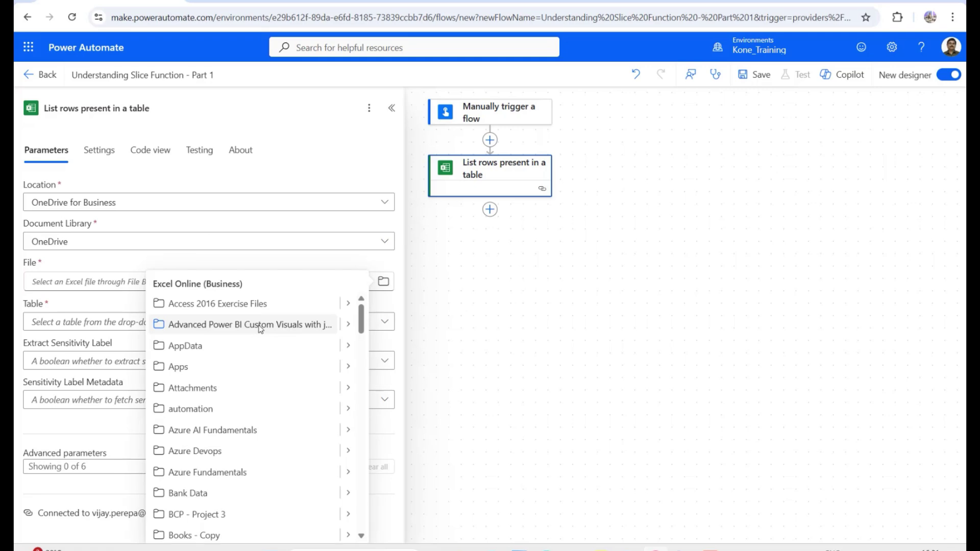
scroll(291, 460, "down", 10)
left_click(291, 490)
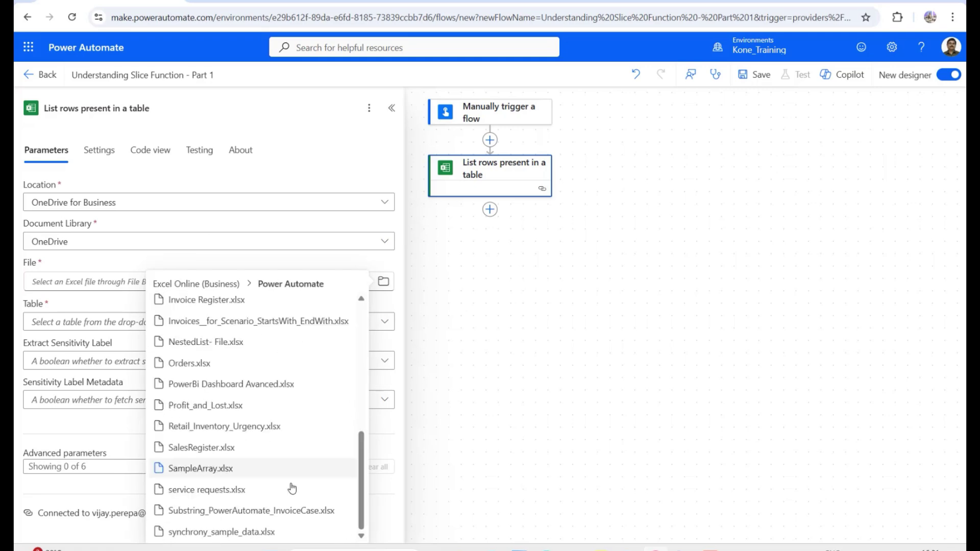
left_click(228, 491)
left_click(109, 324)
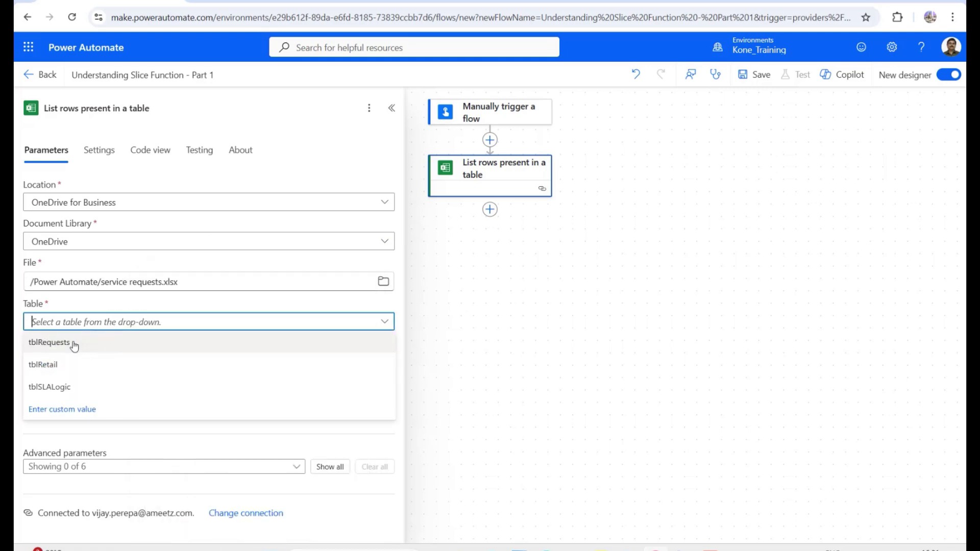
left_click(73, 343)
left_click(644, 228)
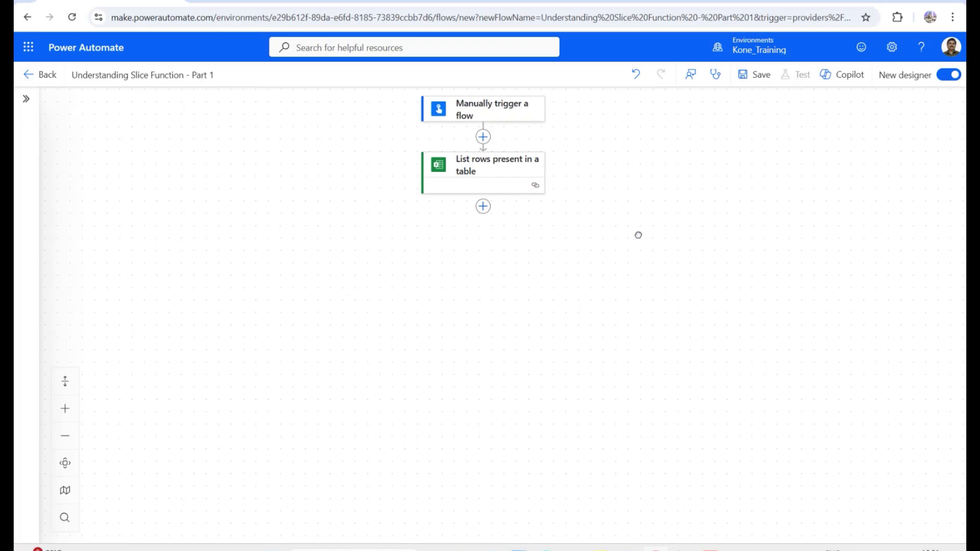
Step: Add a Data Operation Filter array step named 'Filter array - Banking'
left_click(483, 206)
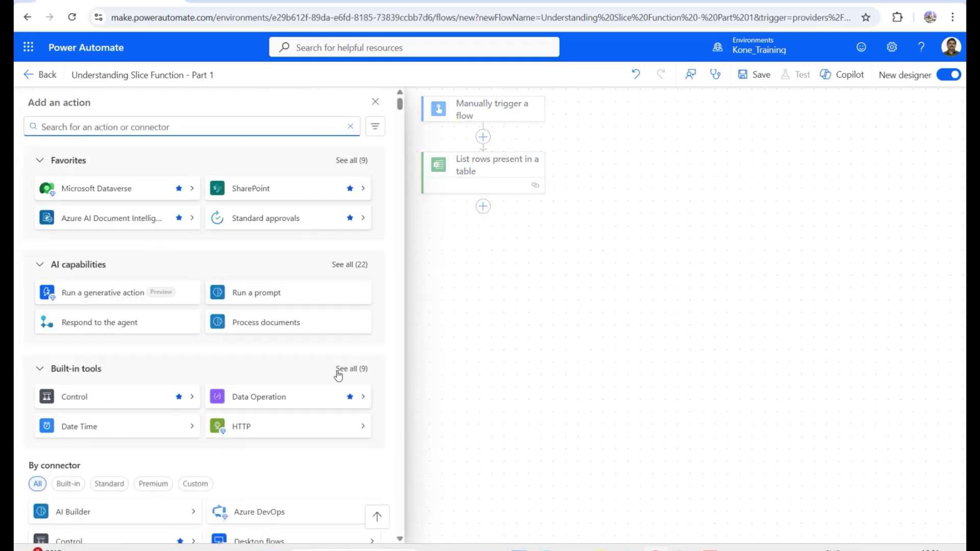
left_click(363, 399)
left_click(283, 189)
left_click(131, 109)
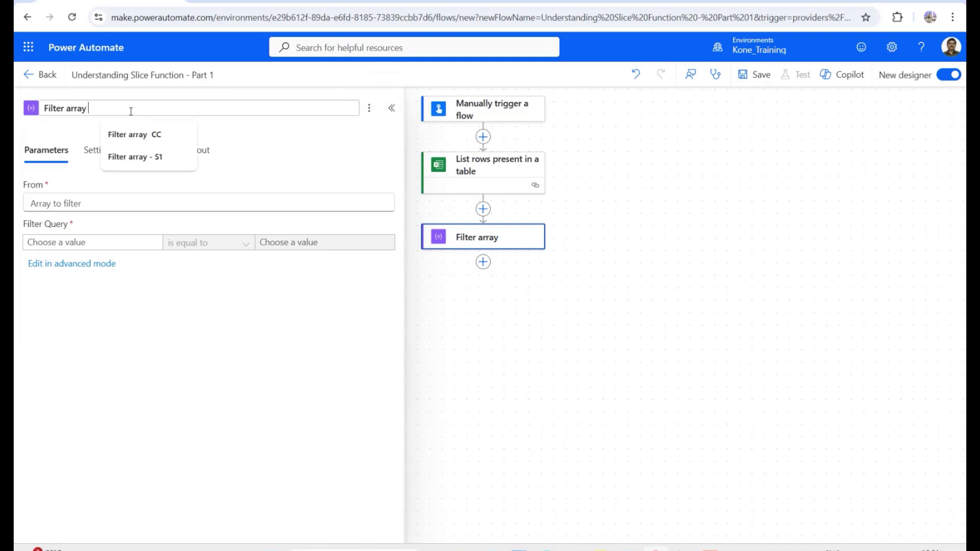
type("- Banking")
key("Return")
Step: Set its From to the listed rows' body/value and switch the query to advanced mode
left_click(79, 203)
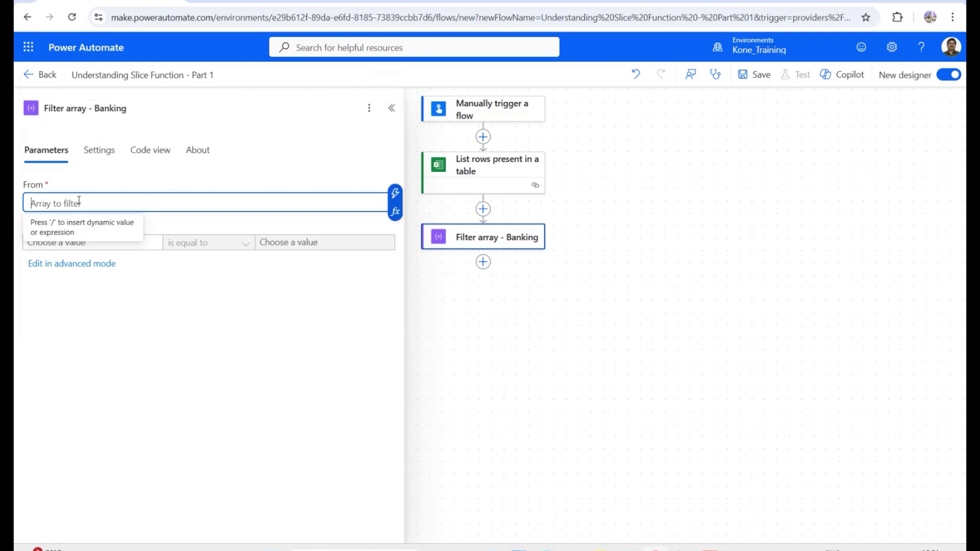
left_click(395, 193)
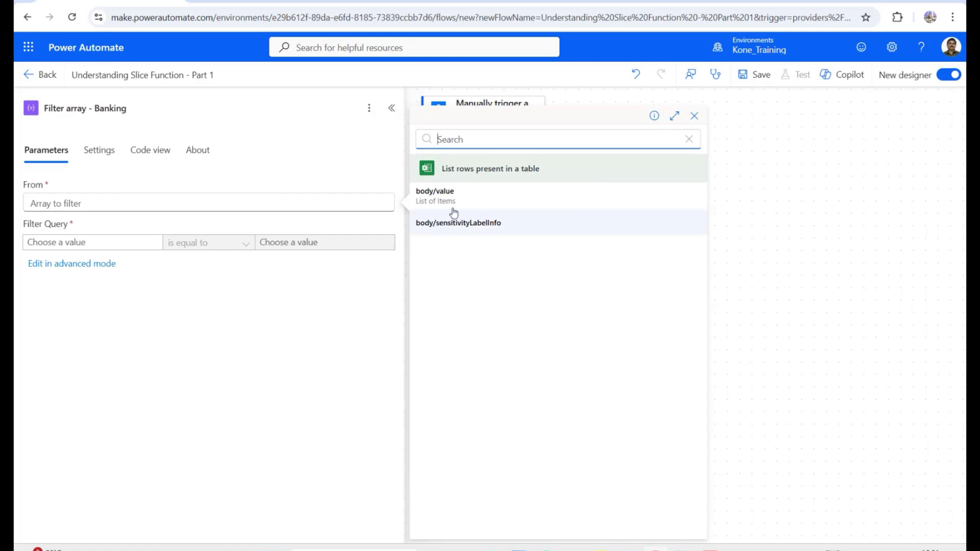
left_click(462, 200)
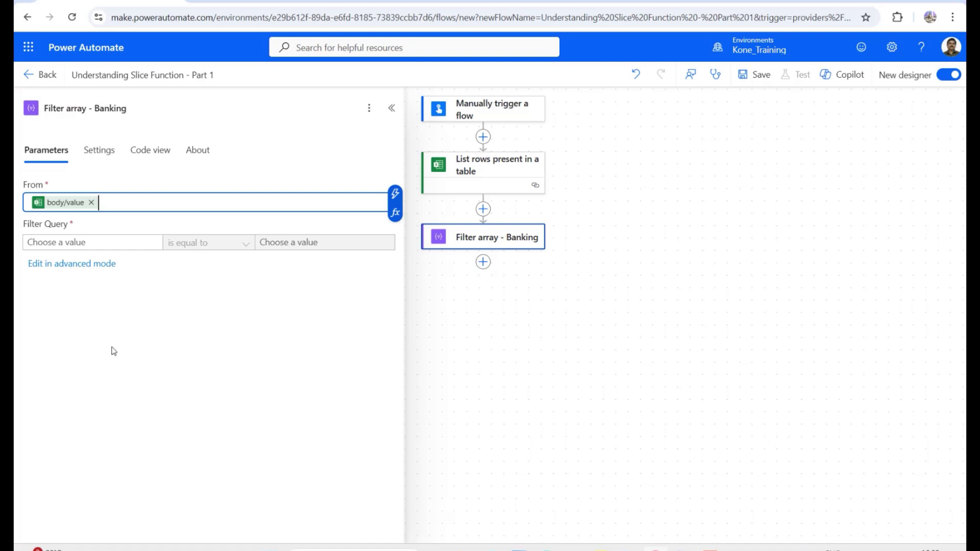
left_click(106, 264)
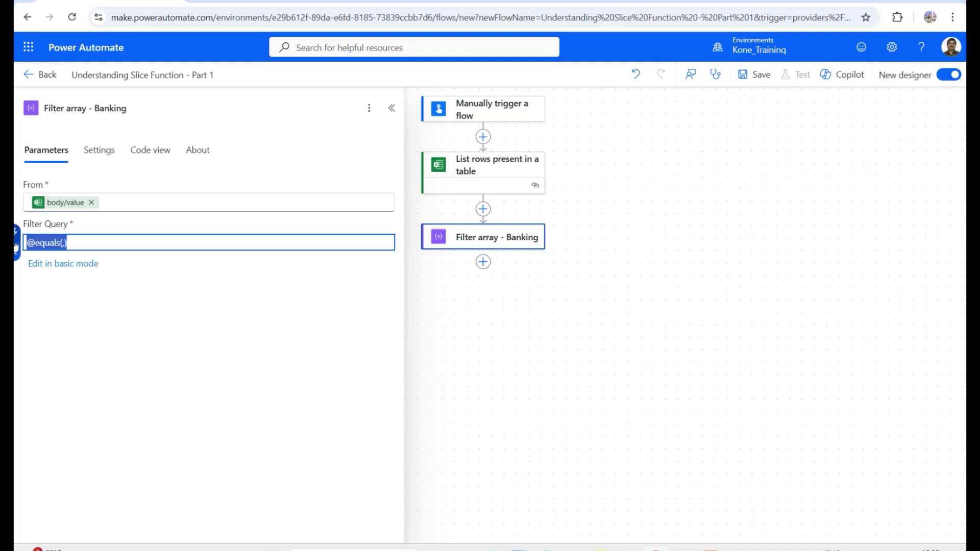
Step: Clear the filter query and begin an and(equals(slice( expression in the fx editor
key("BackSpace")
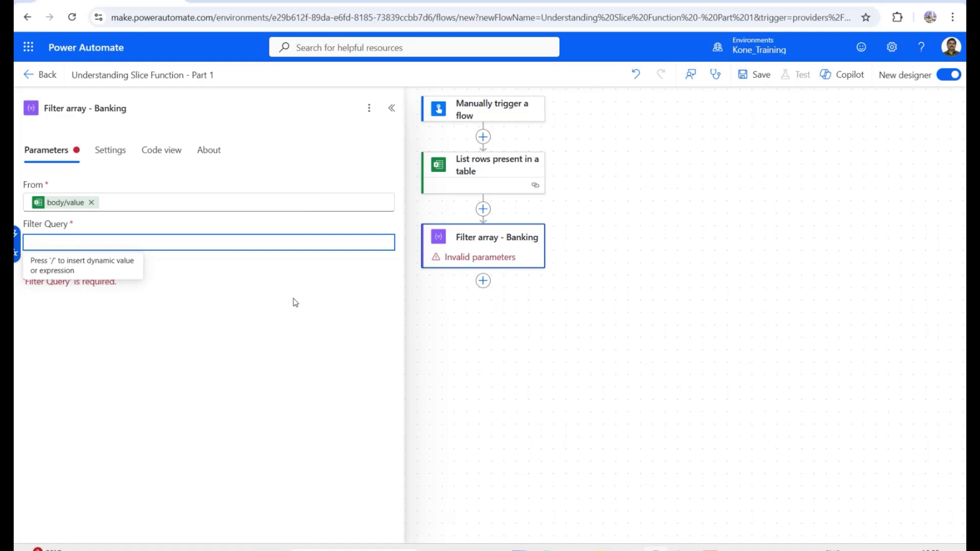
left_click(15, 252)
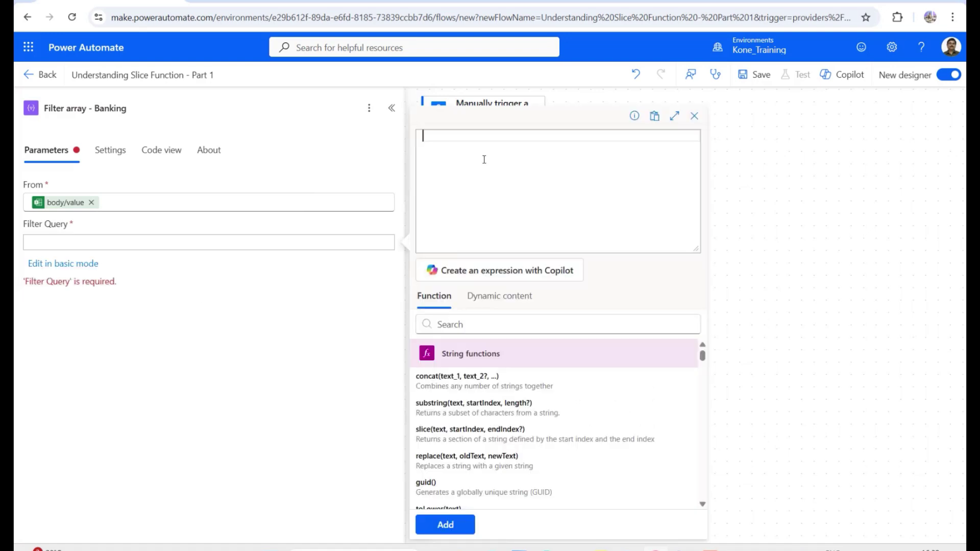
type("and(")
key("BackSpace")
type("(")
key("Return")
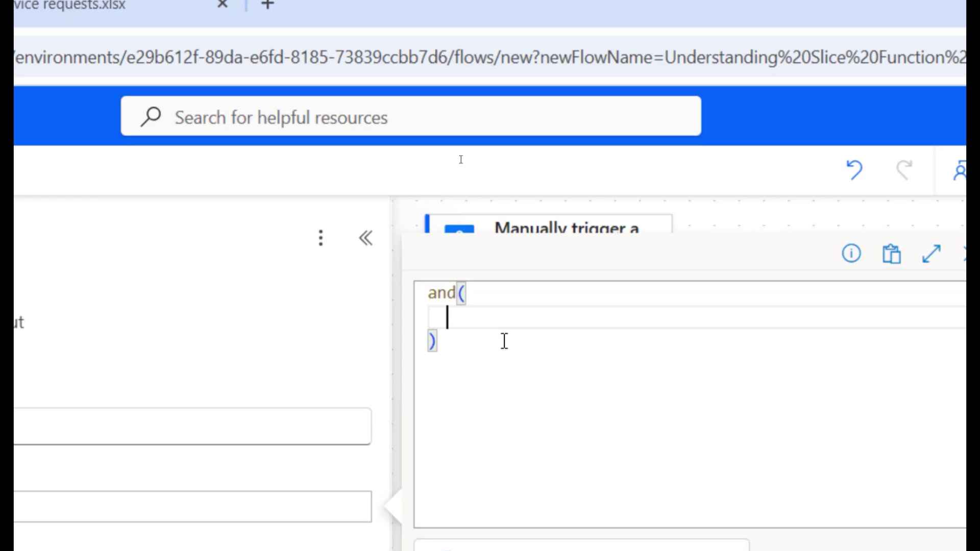
type("equ")
key("Tab")
key("Return")
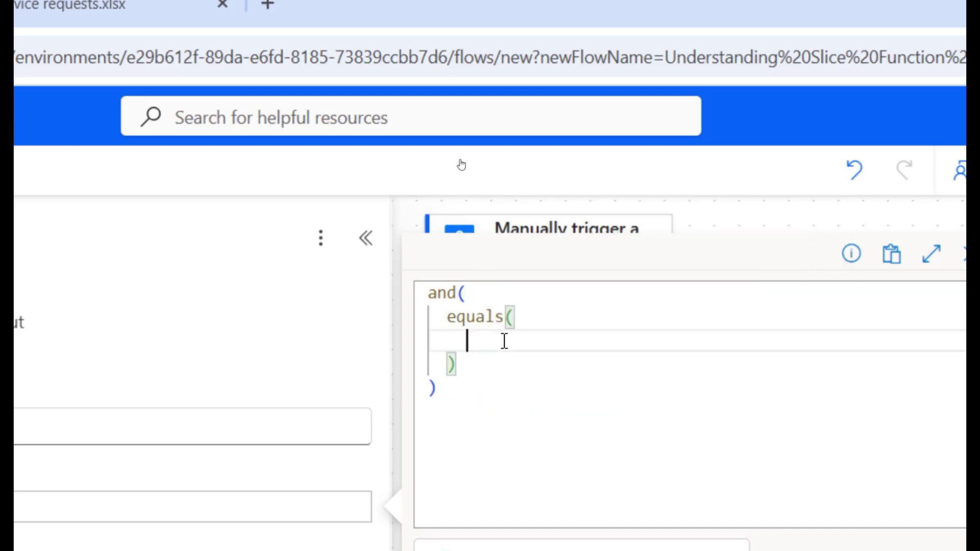
type("sli")
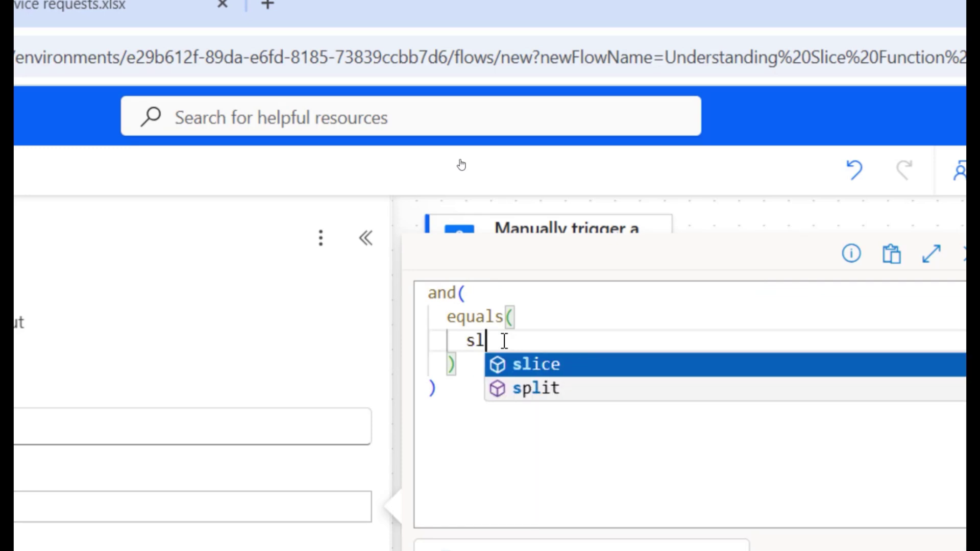
key("Tab")
key("Return")
Step: Complete the first condition as equals(slice(item()?['RequestID'],0,3),'BNK') followed by a comma
scroll(604, 499, "down", 3)
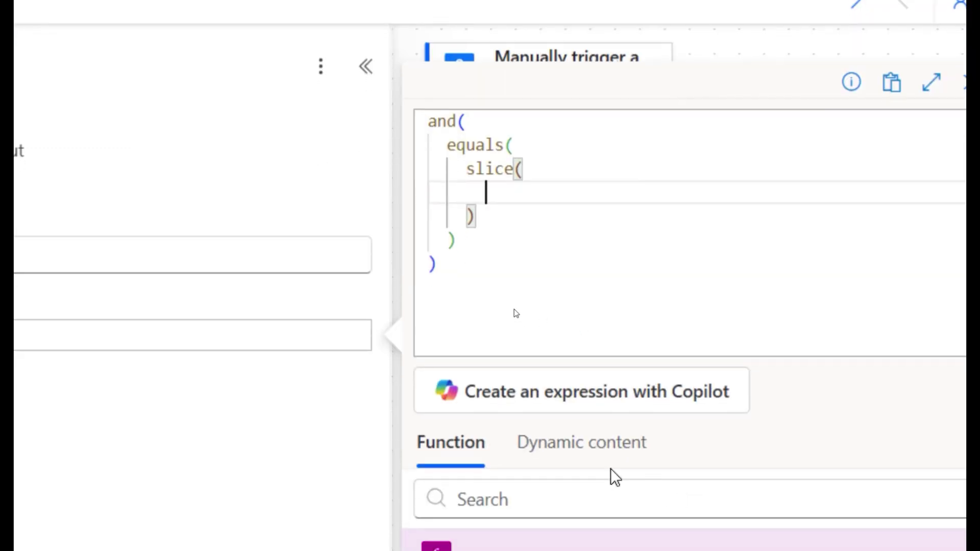
left_click(610, 458)
scroll(613, 506, "down", 4)
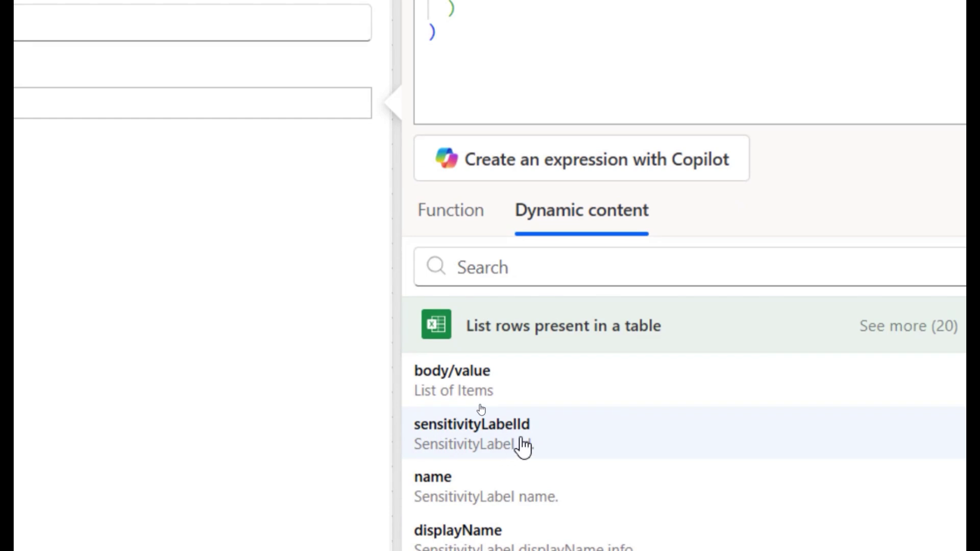
scroll(521, 445, "down", 5)
left_click(891, 327)
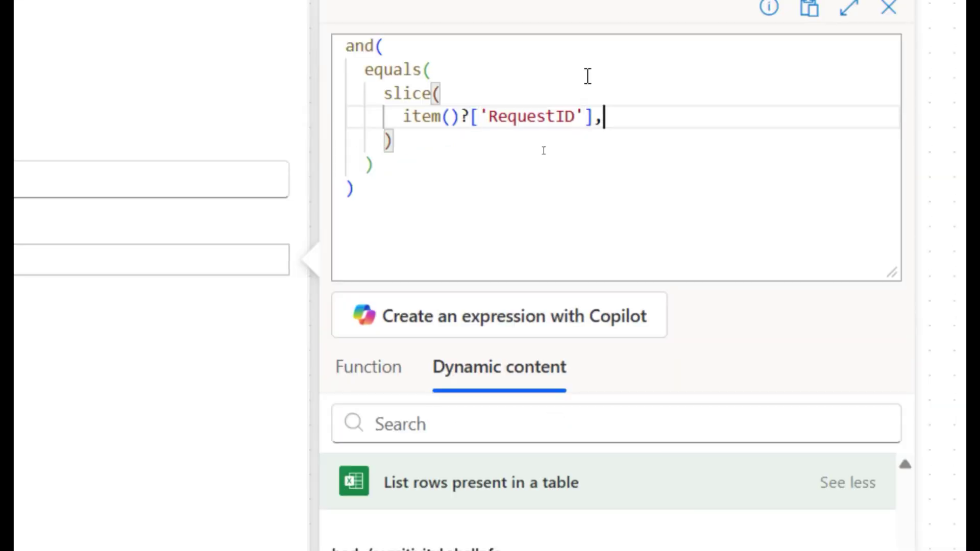
type("0,")
type("3")
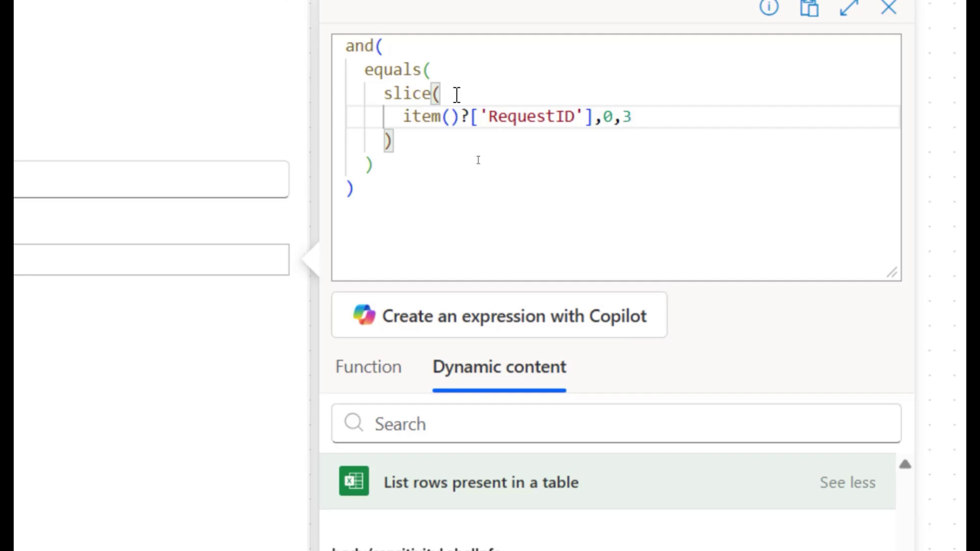
left_click(401, 141)
type(",'BNK")
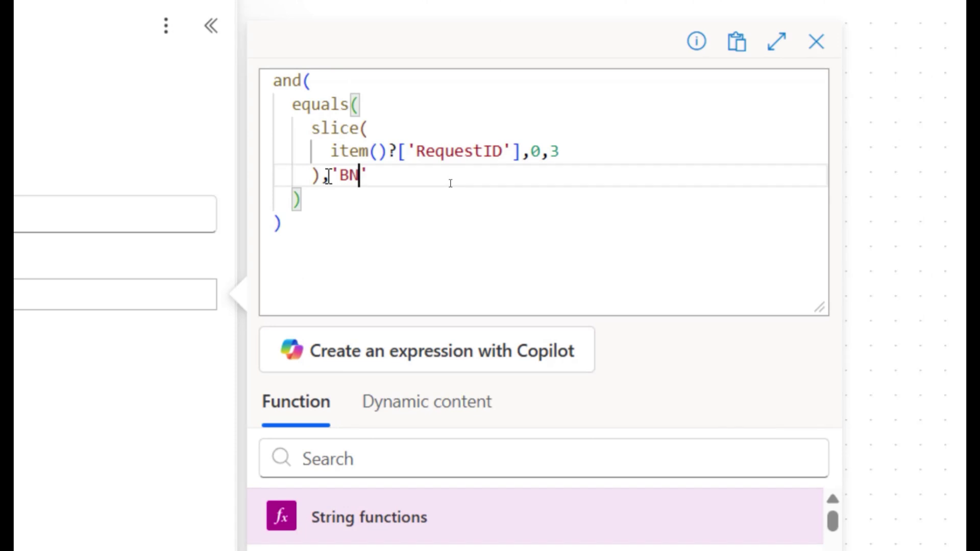
left_click(317, 203)
type(",")
key("Return")
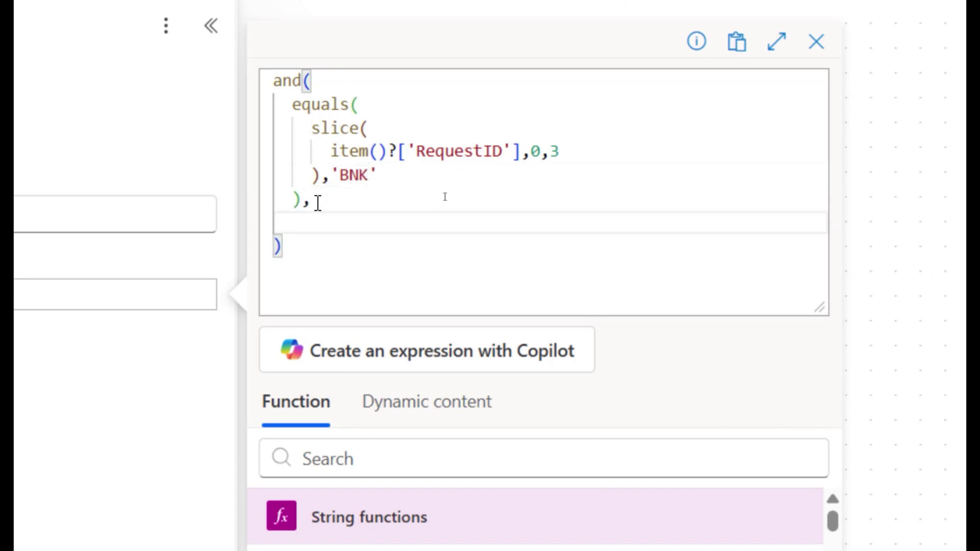
Step: Start a second equals() condition and expand the full list of table fields
type("equ")
key("Tab")
type("(")
key("Return")
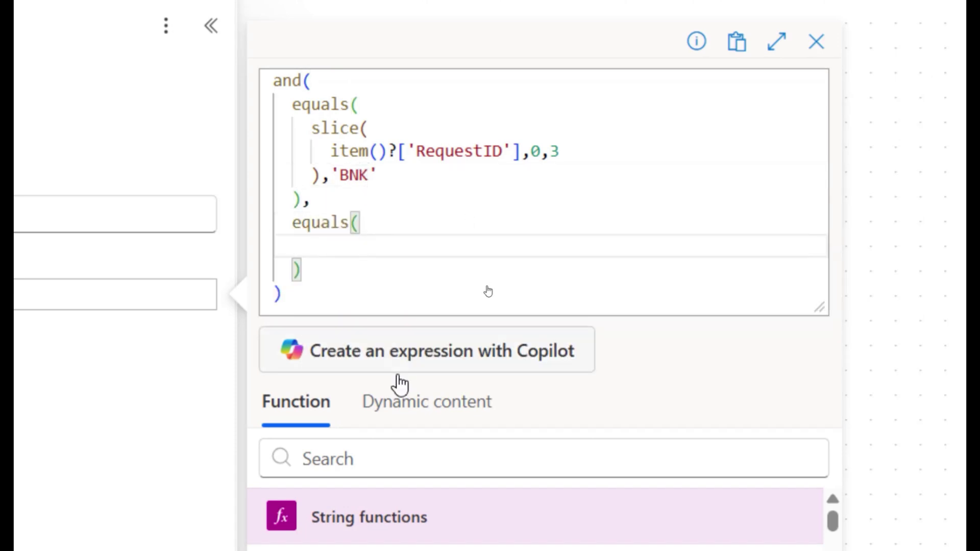
left_click(416, 420)
left_click(744, 409)
scroll(502, 514, "down", 5)
scroll(490, 316, "down", 5)
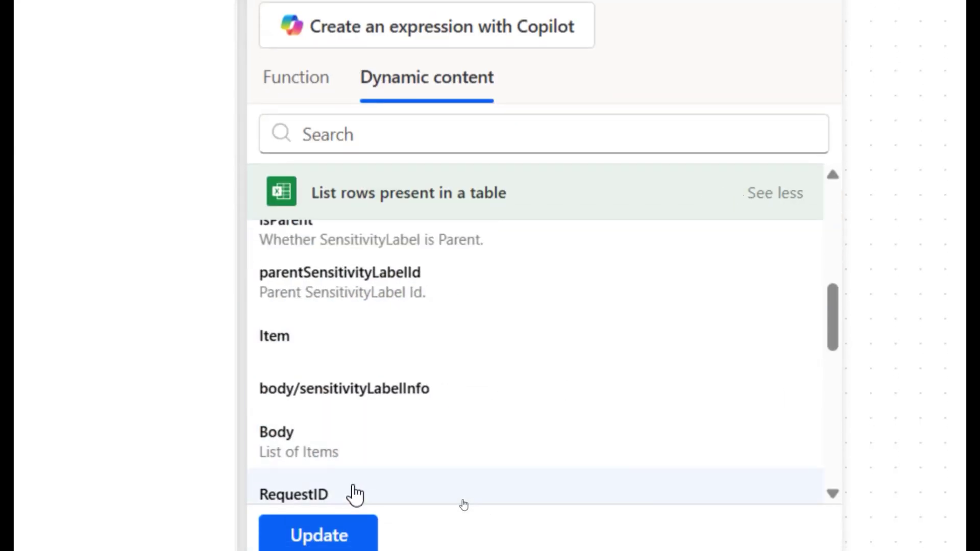
scroll(357, 485, "down", 3)
scroll(376, 443, "down", 5)
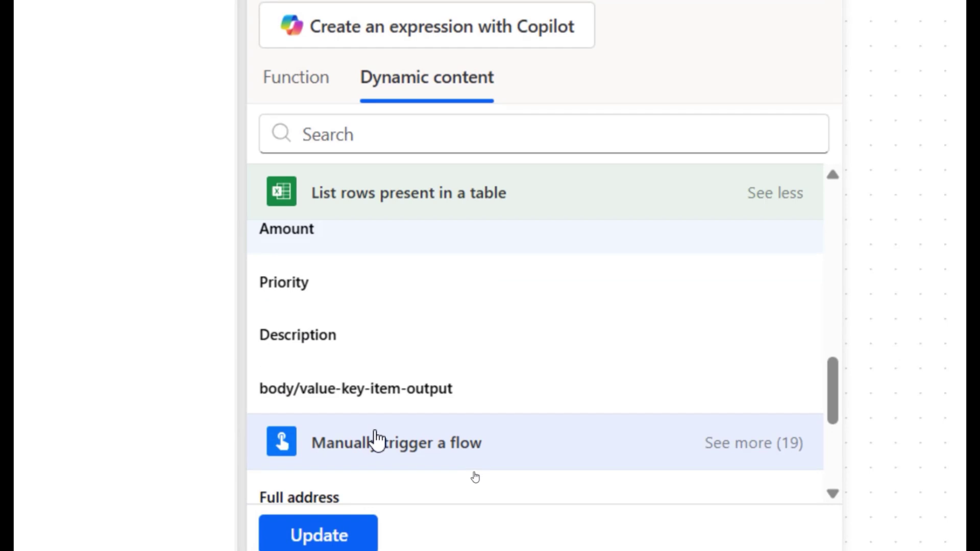
Step: Finish it as equals(item()?['Priority'],'High') and apply the expression to the Banking filter
left_click(326, 308)
type(",'High'")
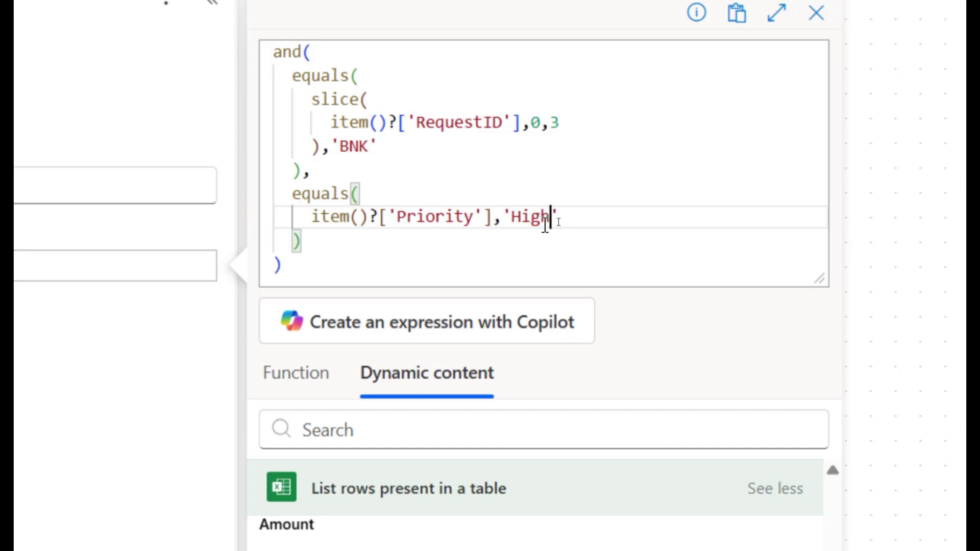
left_click(449, 525)
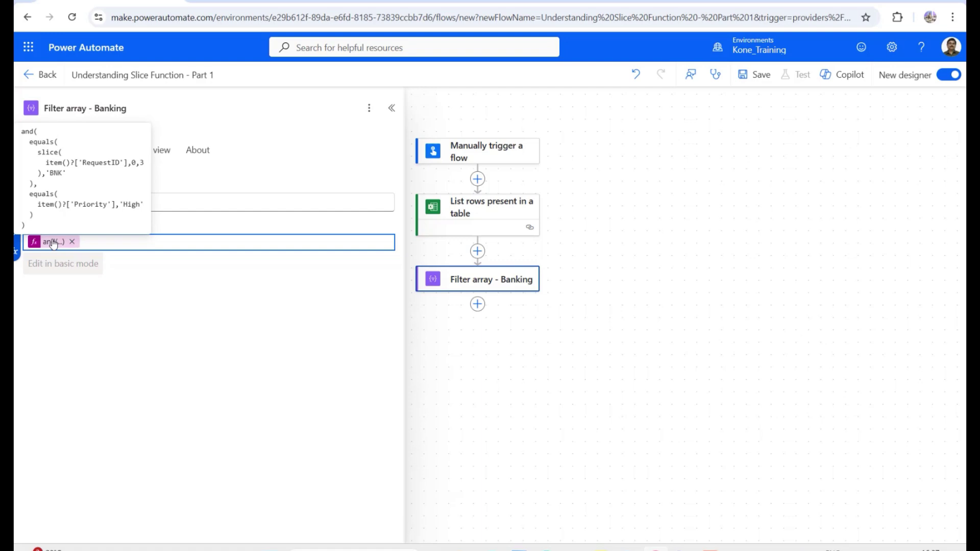
left_click(529, 310)
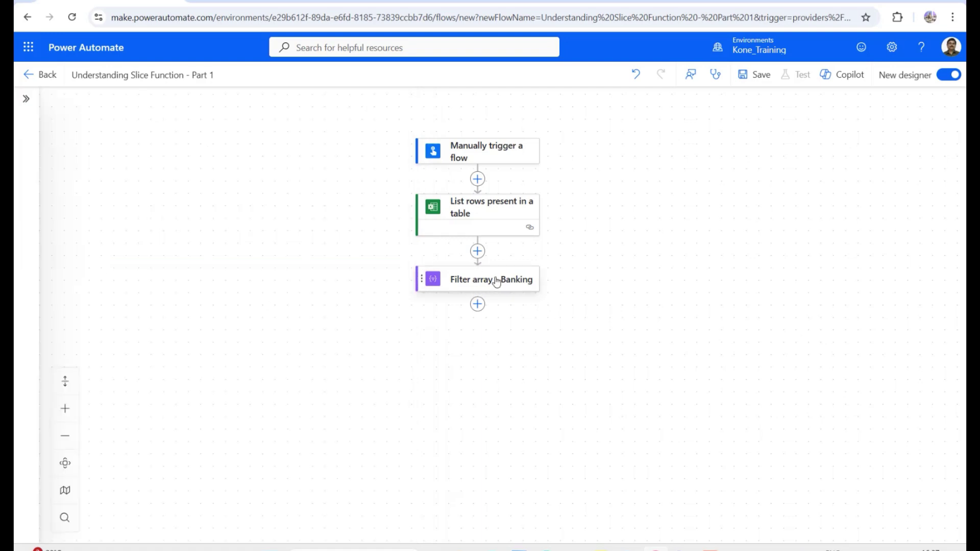
Step: Copy the Banking filter action and paste it as a parallel action after List rows
right_click(494, 290)
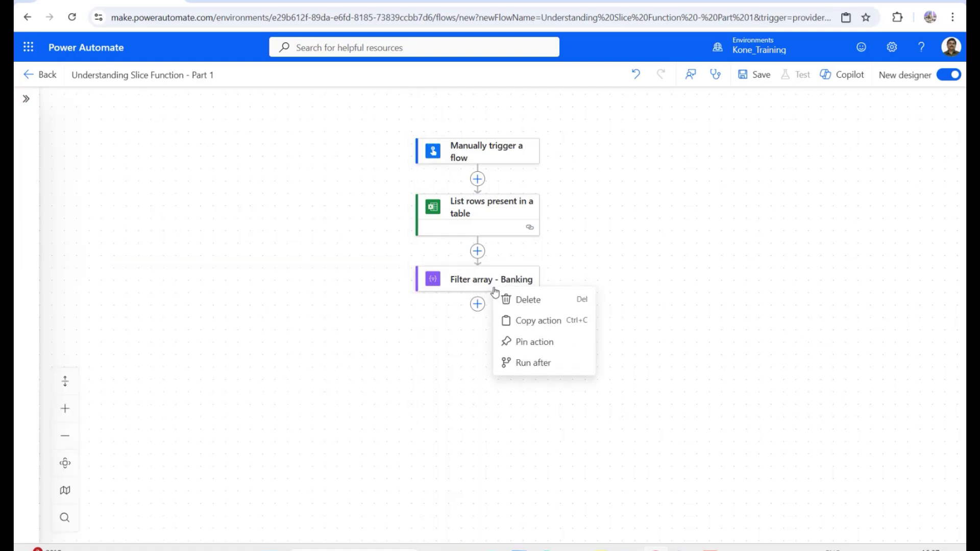
left_click(521, 321)
left_click(477, 251)
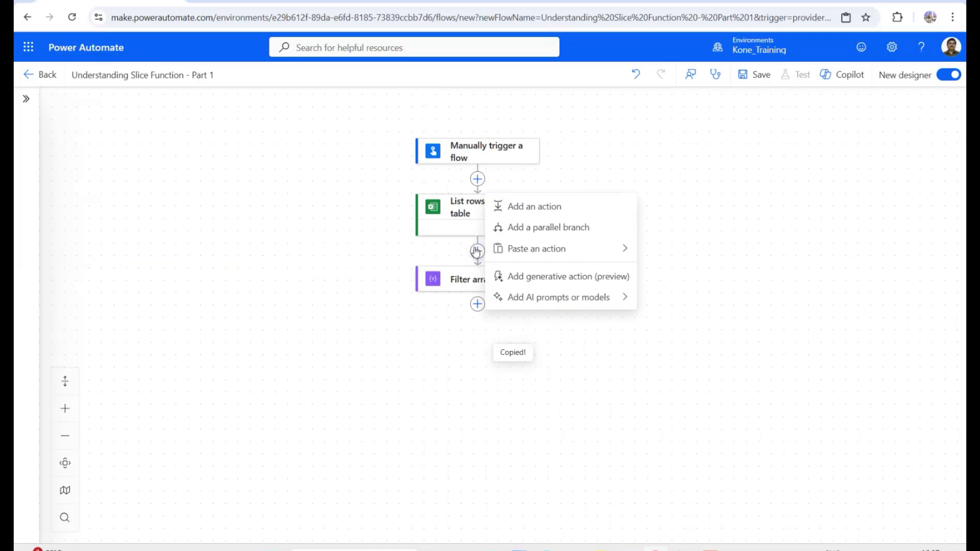
mouse_move(561, 249)
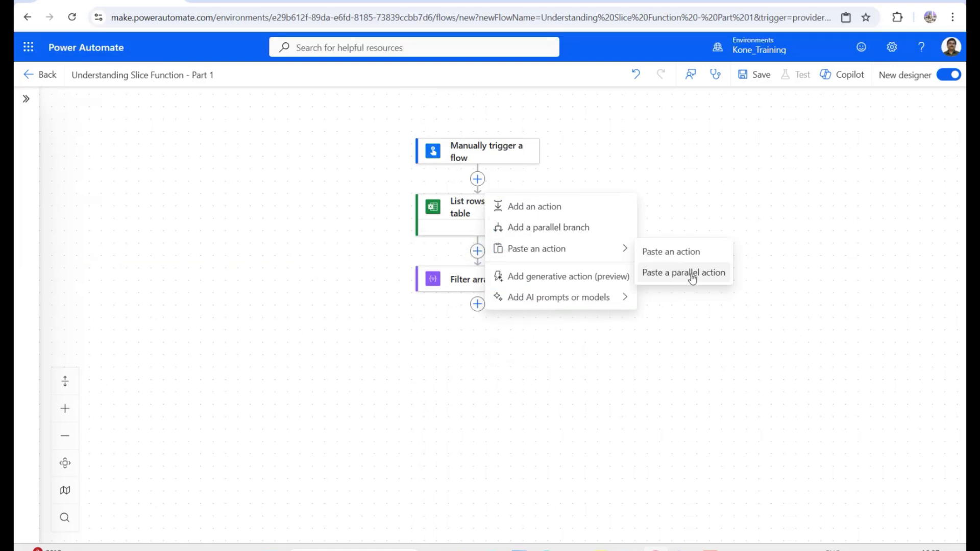
left_click(692, 276)
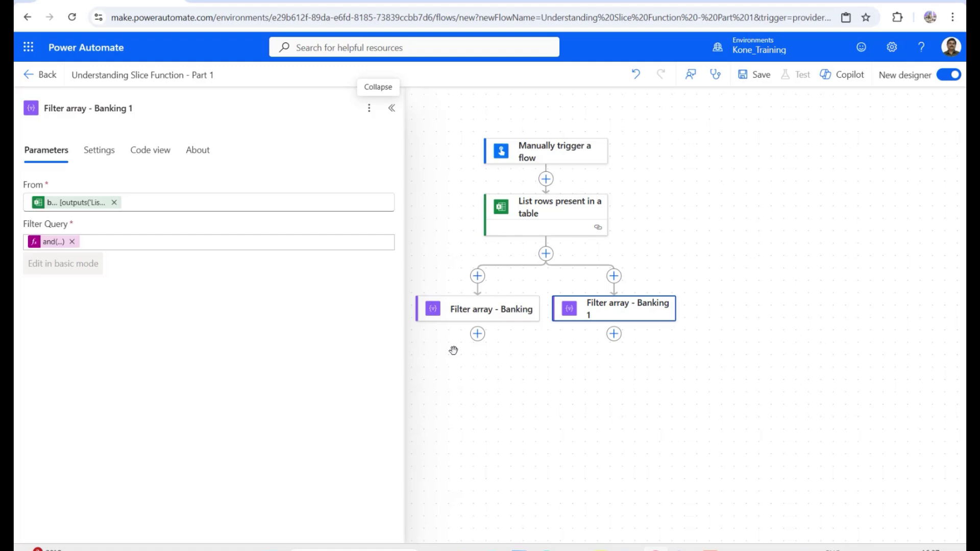
Step: Rename the pasted copy to 'Filter array - Retail' and open its query expression
left_click(172, 107)
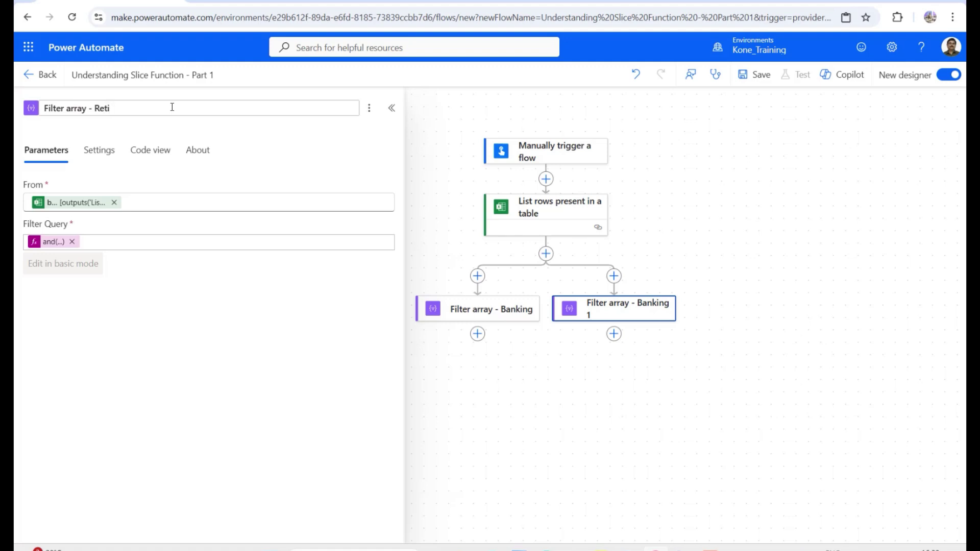
type("Retail")
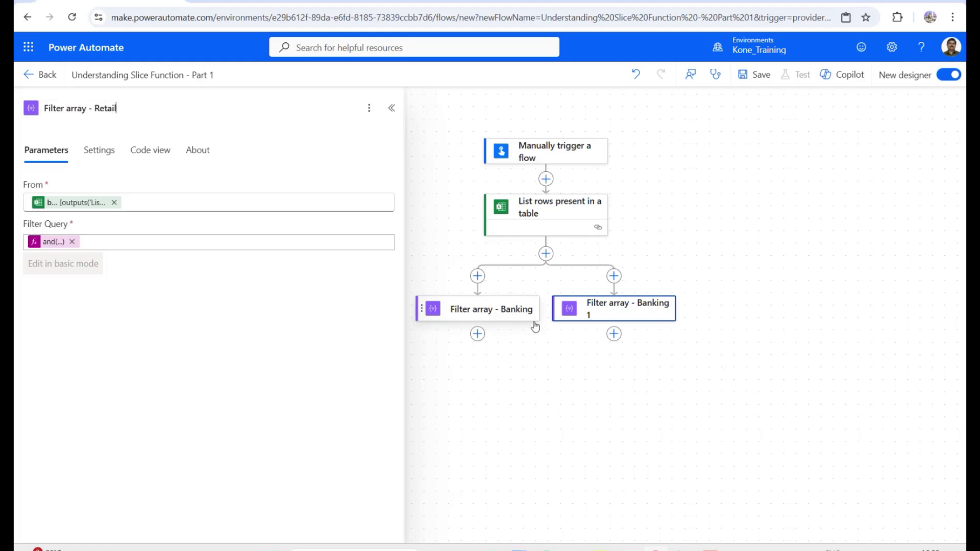
left_click(520, 317)
left_click(587, 318)
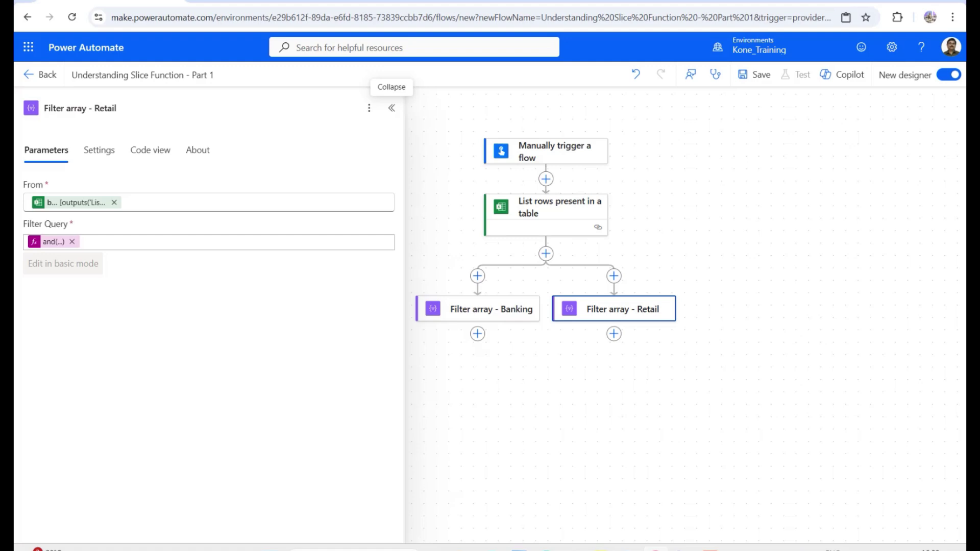
left_click(302, 243)
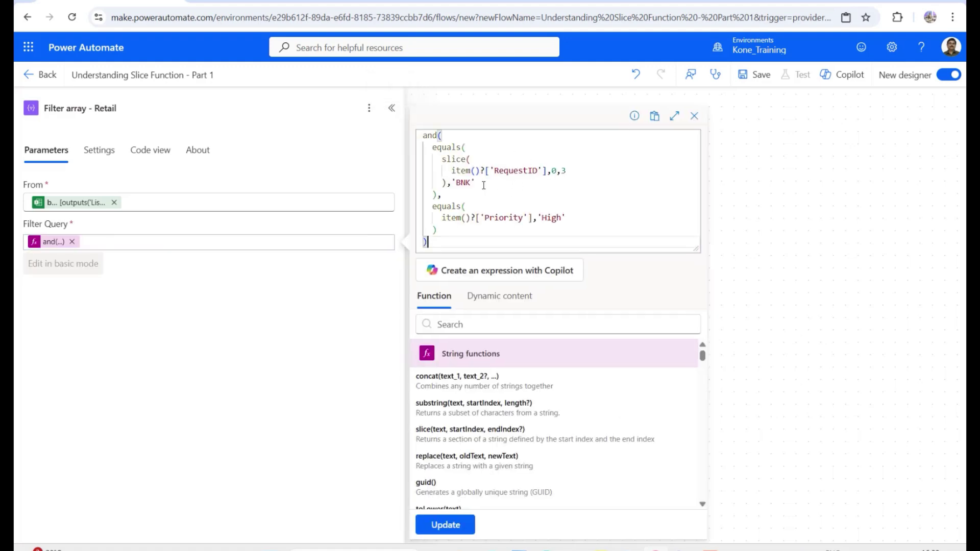
Step: Replace 'BNK' with 'RTL' in the Retail filter expression, save it, and recentre the canvas
double_click(468, 183)
type("B")
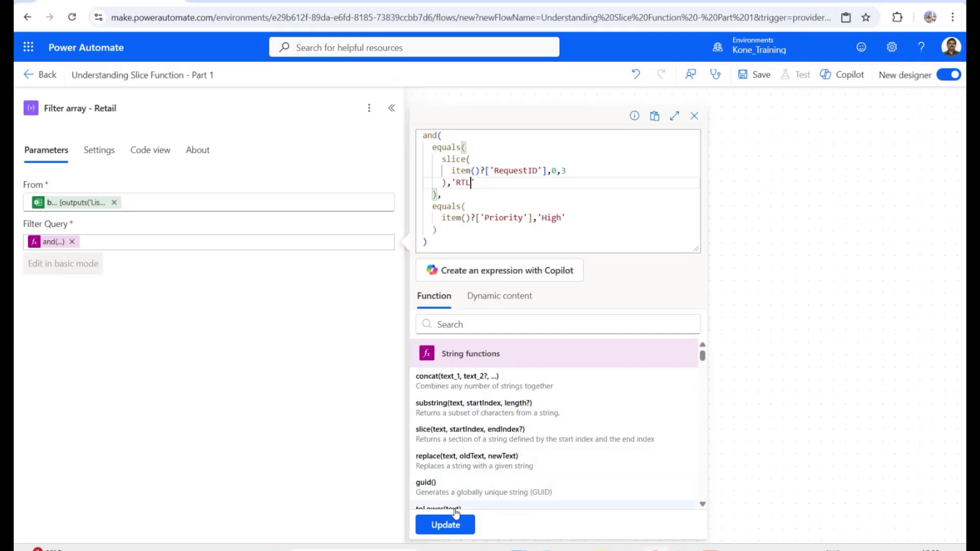
left_click(451, 525)
left_click_drag(694, 222, 707, 200)
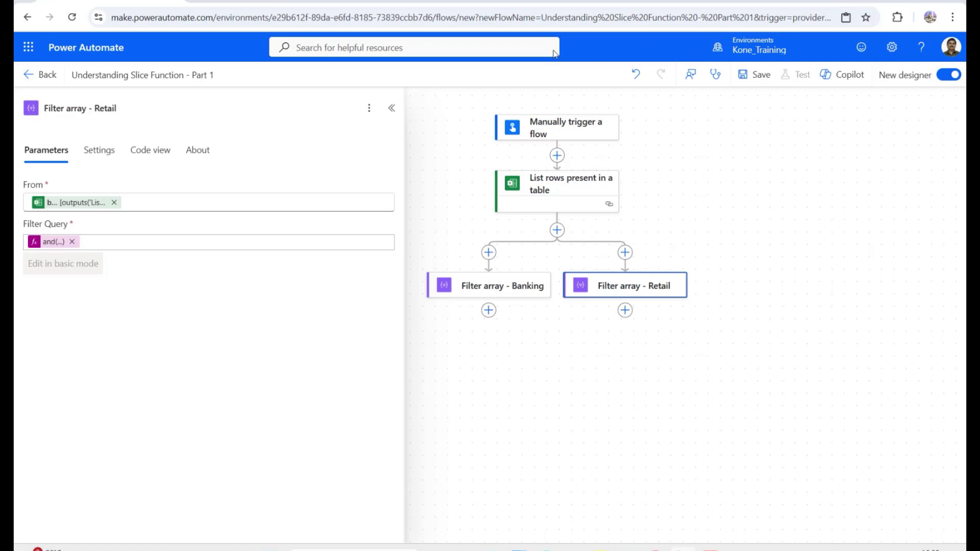
Step: Add a Create HTML table step under the Banking filter, using that filter's Body as source
left_click(489, 311)
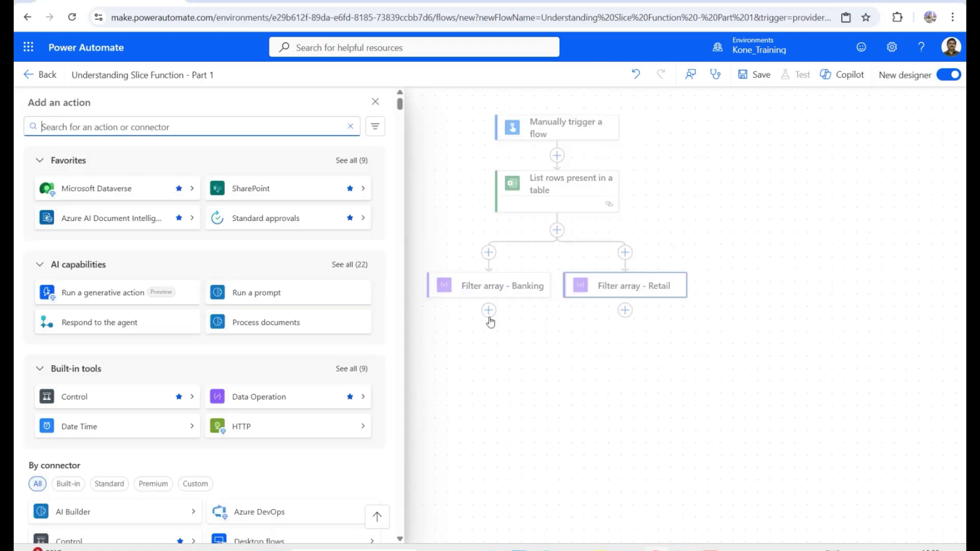
left_click(361, 397)
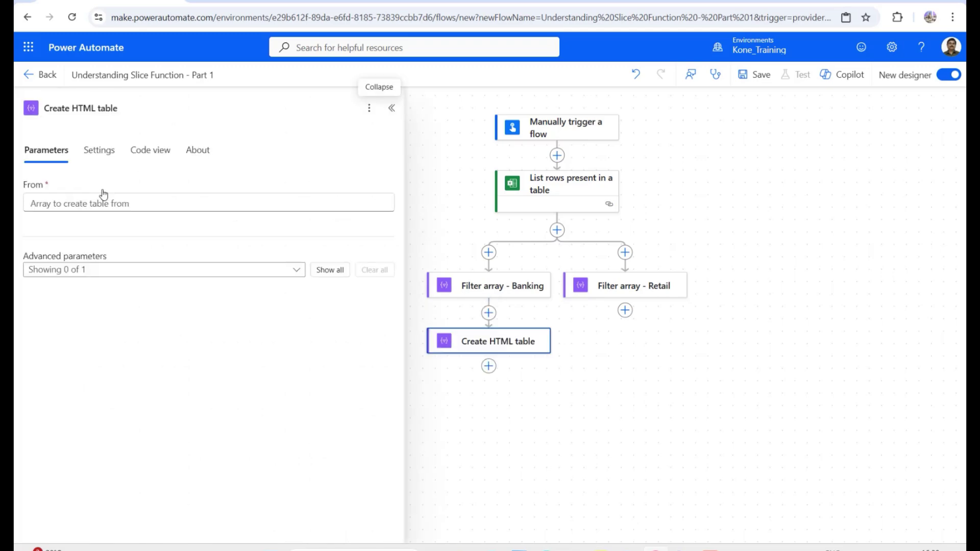
left_click(104, 201)
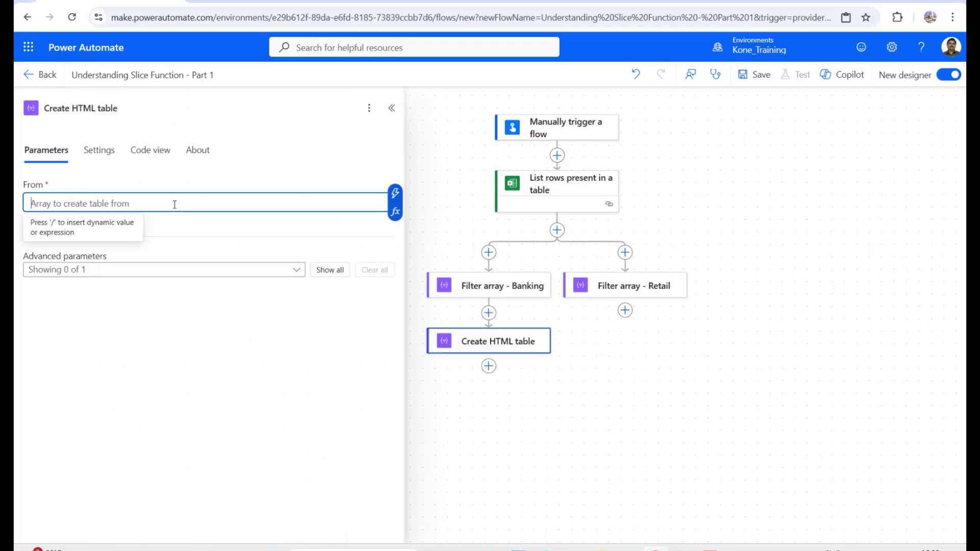
left_click(395, 194)
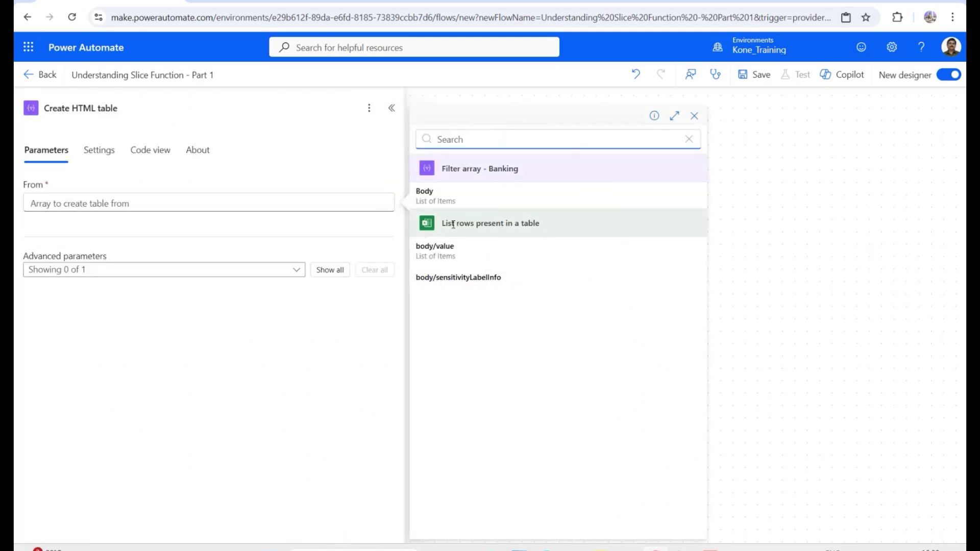
left_click(442, 198)
Step: Set Columns to Custom with headers Customer, Amount and Description
left_click(328, 275)
left_click(127, 318)
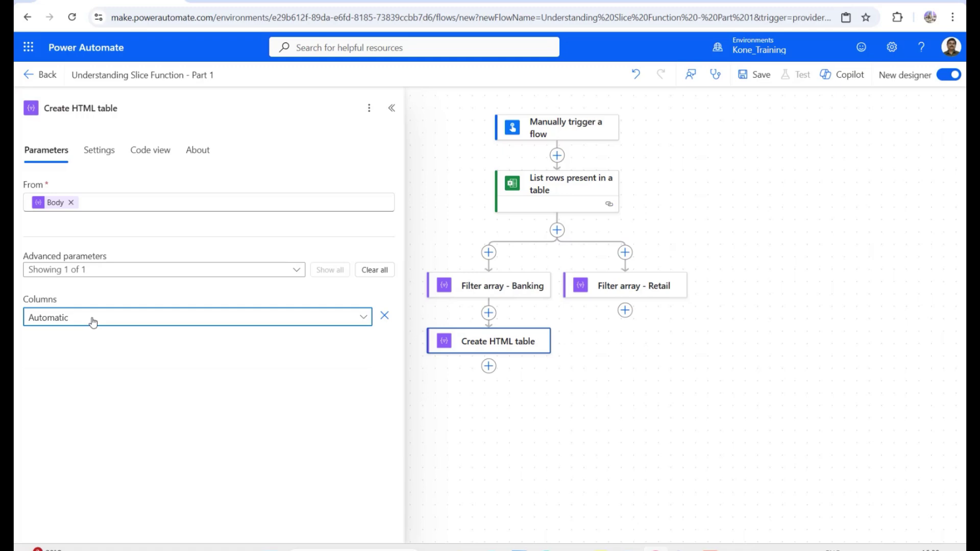
left_click(49, 363)
left_click(61, 358)
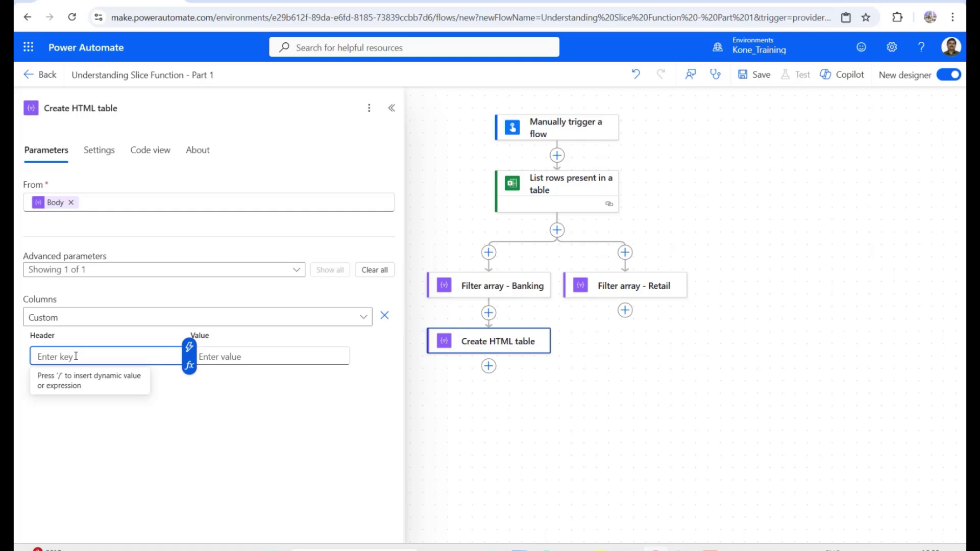
type("Customer")
left_click(75, 375)
type("Amount")
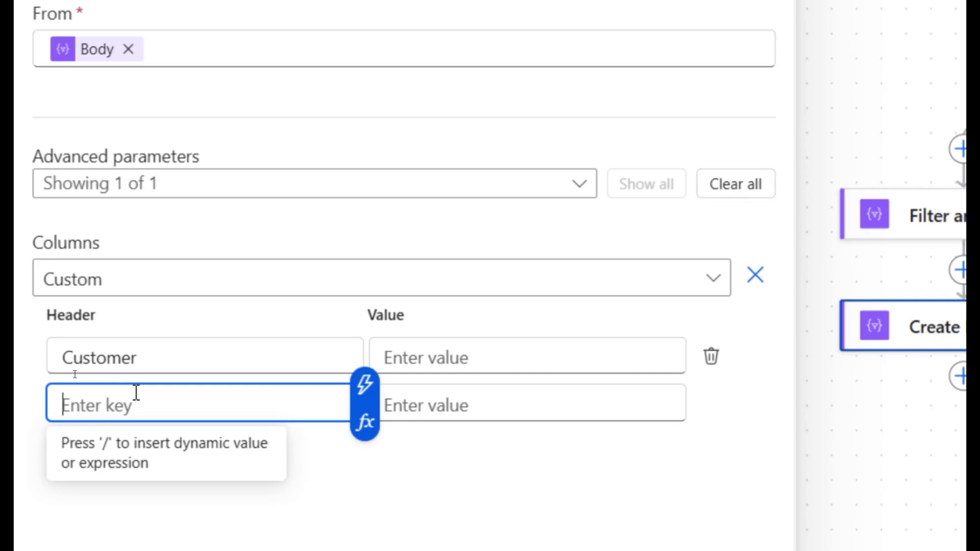
left_click(129, 445)
type("Description")
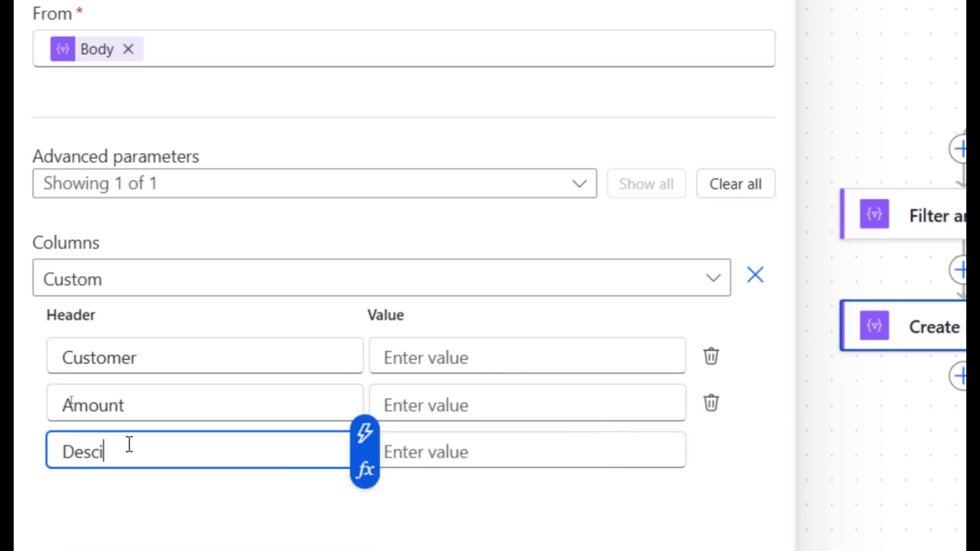
left_click(534, 349)
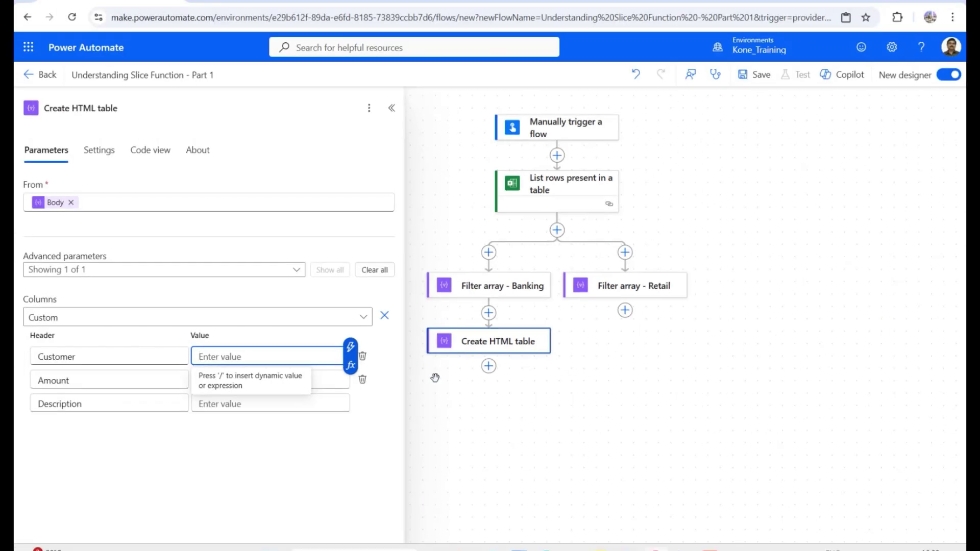
left_click(351, 349)
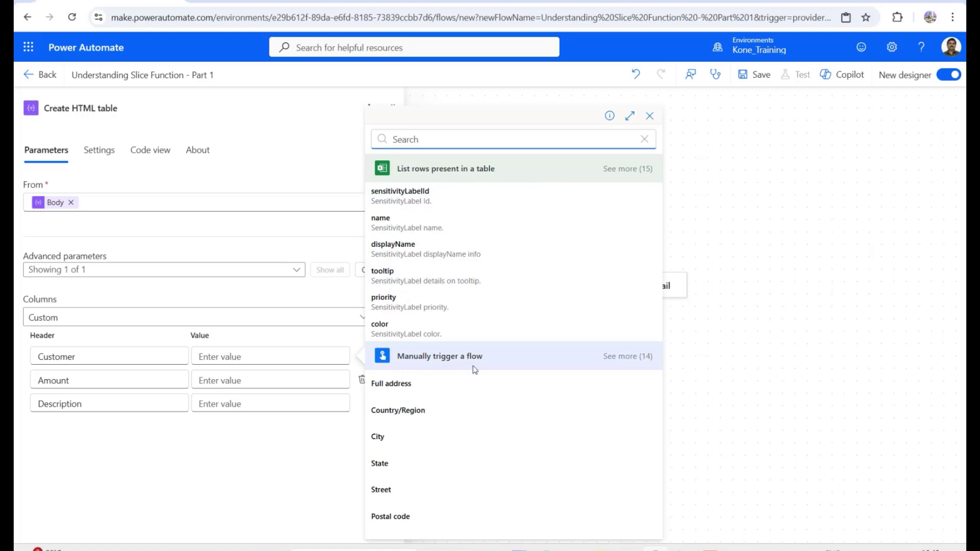
Step: Enter an item() expression for the Customer column value, confirming the column name in the workbook
left_click(320, 356)
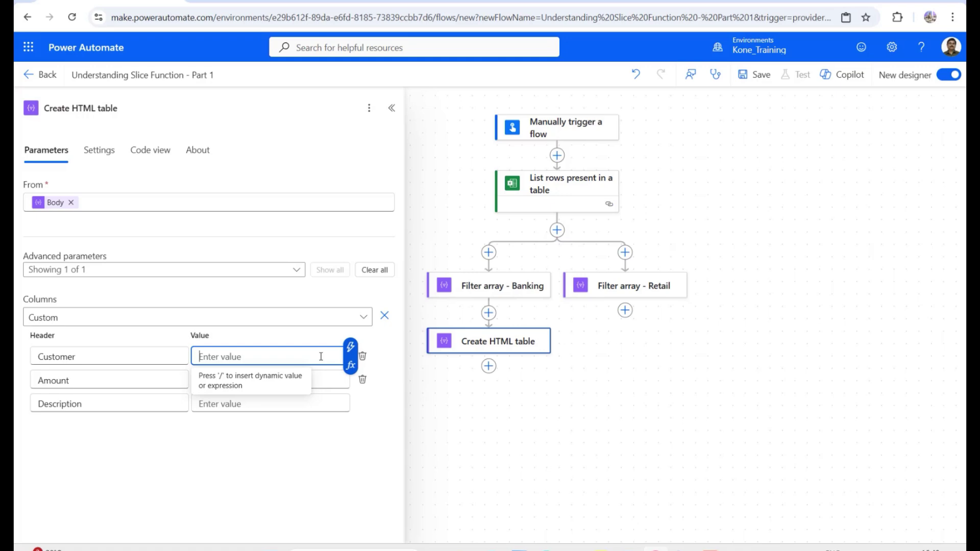
left_click(351, 367)
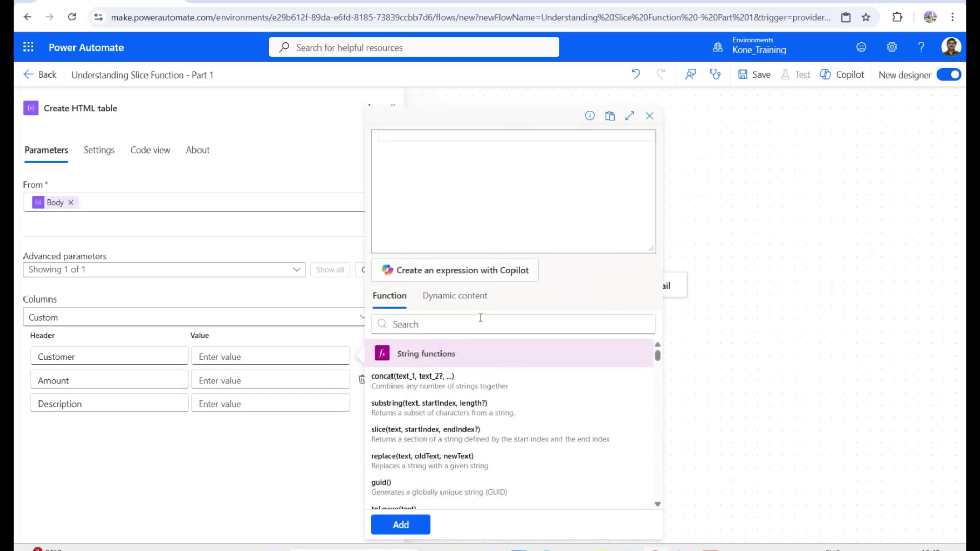
left_click(462, 298)
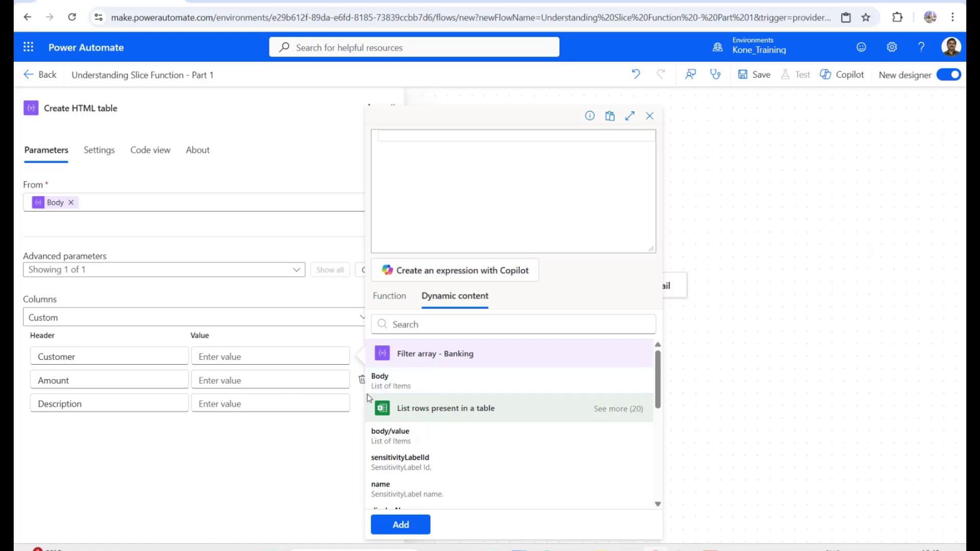
left_click(274, 358)
left_click(351, 366)
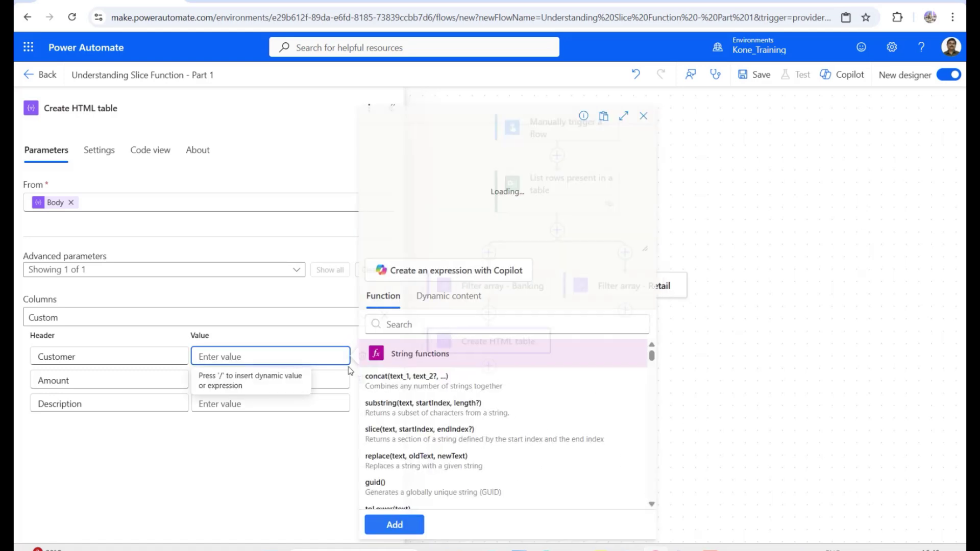
type("item()")
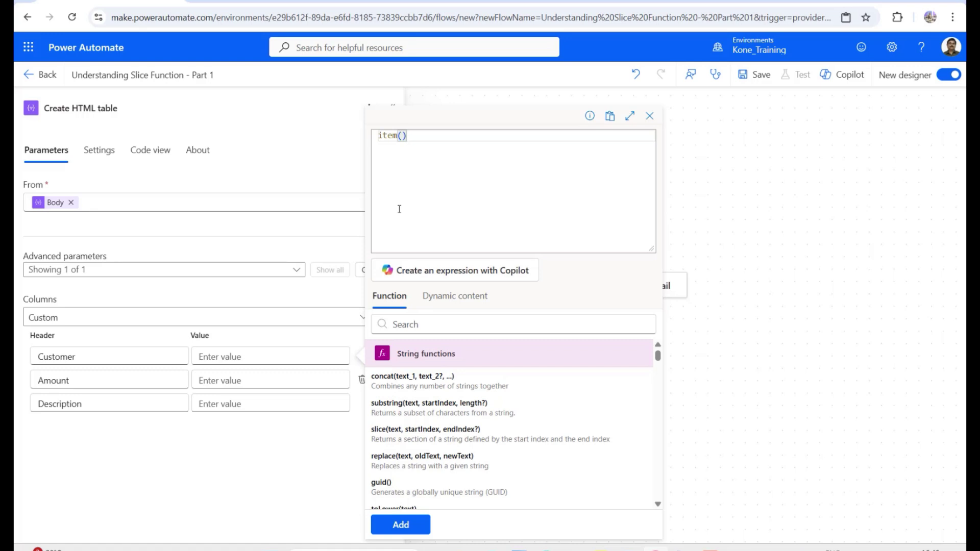
type("[]")
type("'Customer")
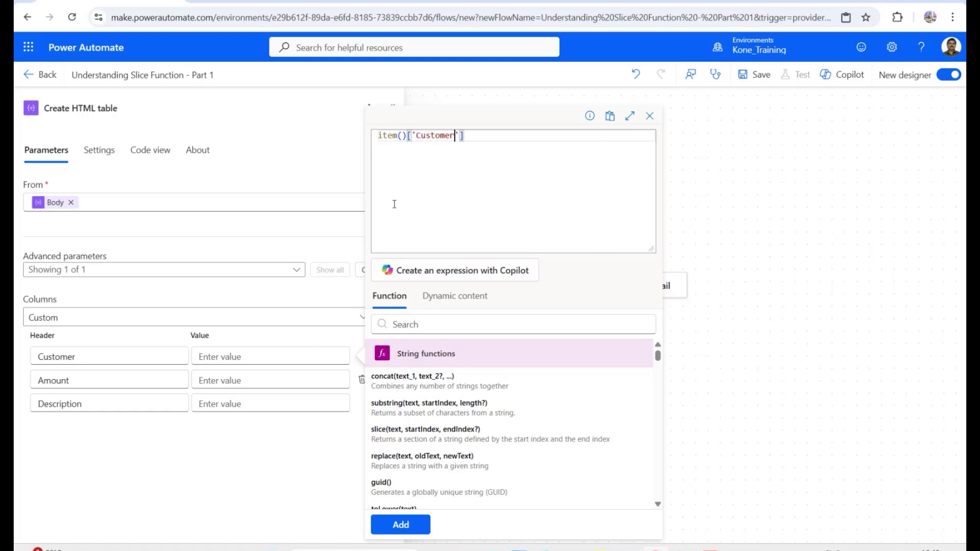
left_click(278, 3)
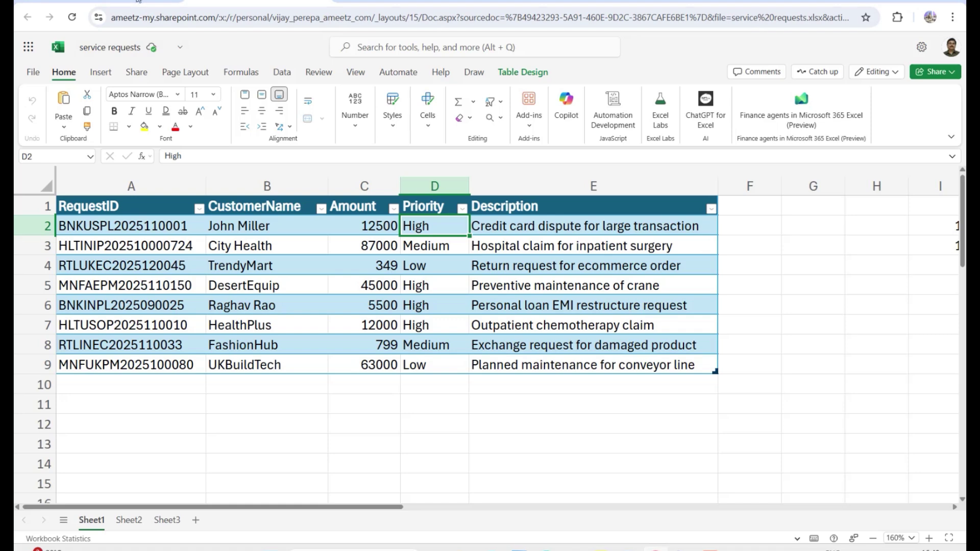
key("ctrl+Tab")
left_click(403, 525)
left_click(334, 381)
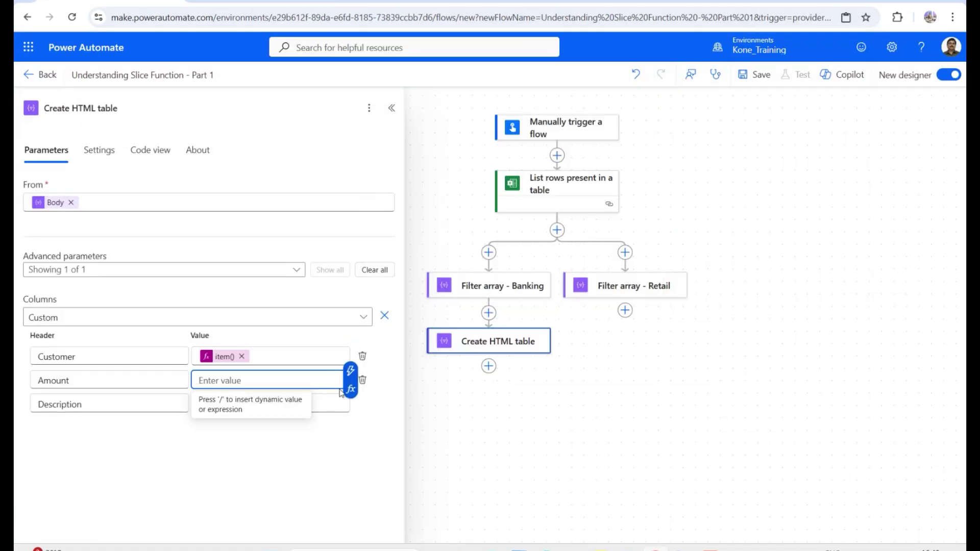
Step: Set the Amount column's value to the expression item()['Amount'] after checking the workbook column
key("ctrl+Tab")
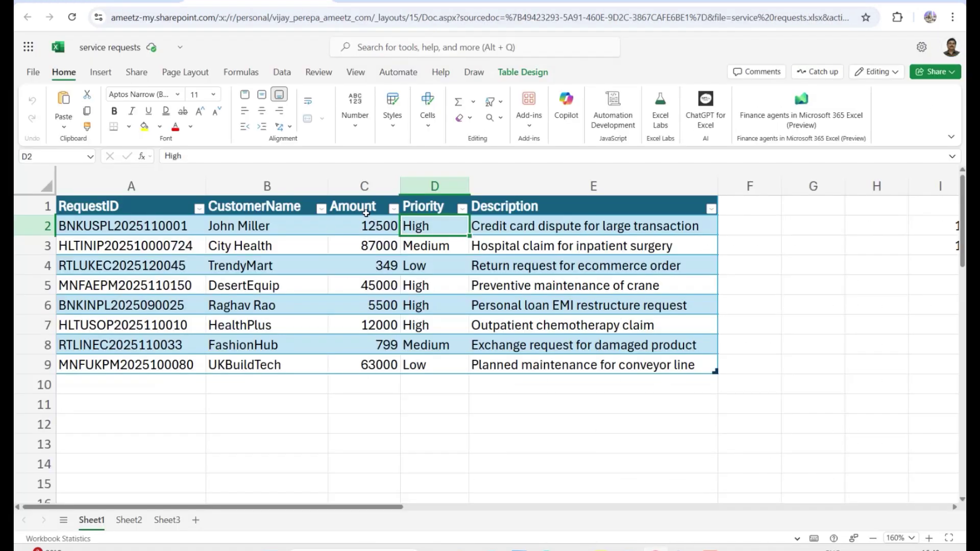
key("ctrl+Tab")
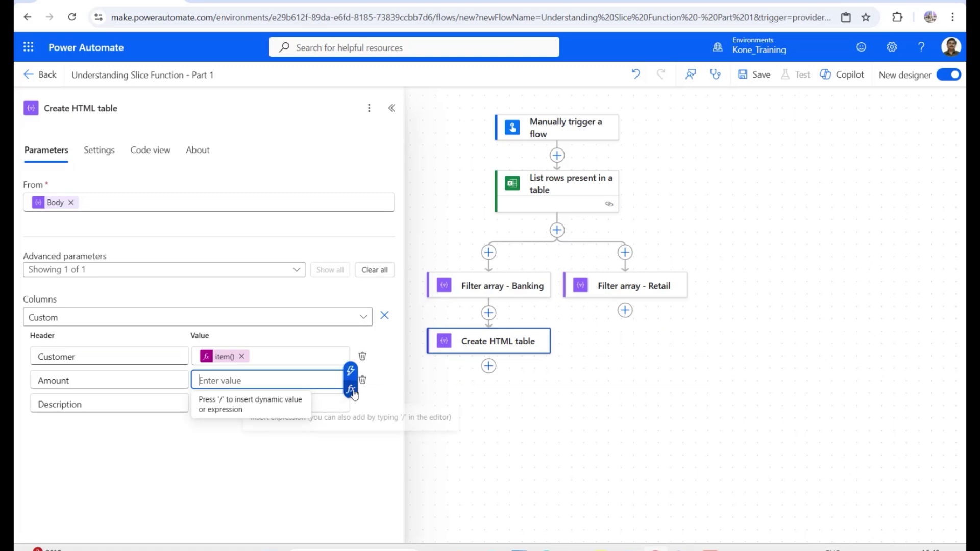
left_click(351, 390)
type("item()['Amount']")
left_click(401, 525)
Step: Give the Description column the pasted expression item()['Descrption'], checking the workbook header first
left_click(327, 398)
key("ctrl+Tab")
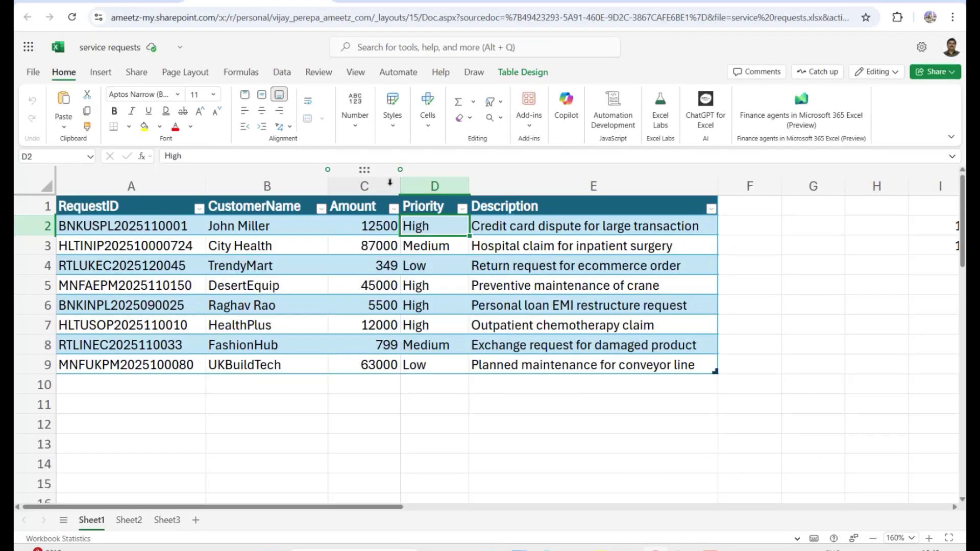
left_click(512, 207)
key("ctrl+Tab")
left_click(351, 415)
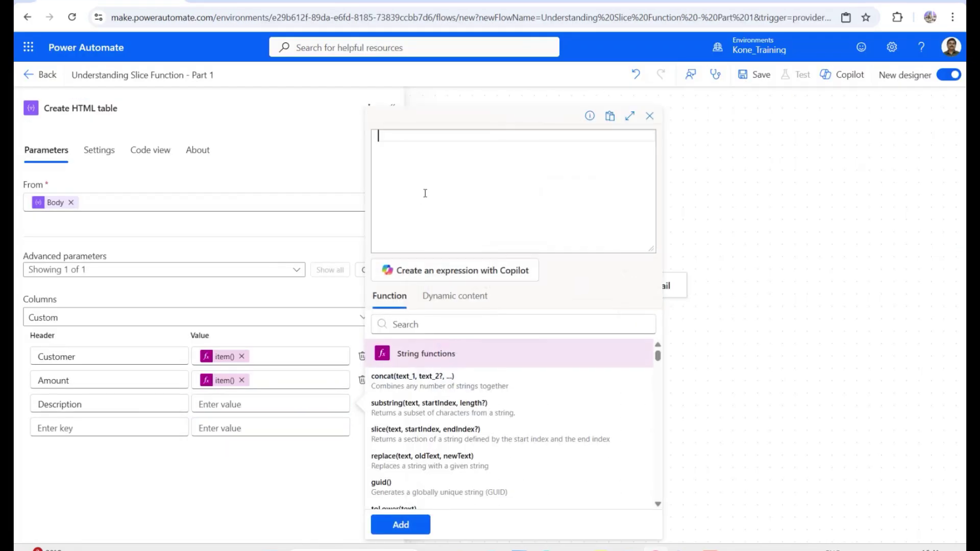
type("item()['Descrption']")
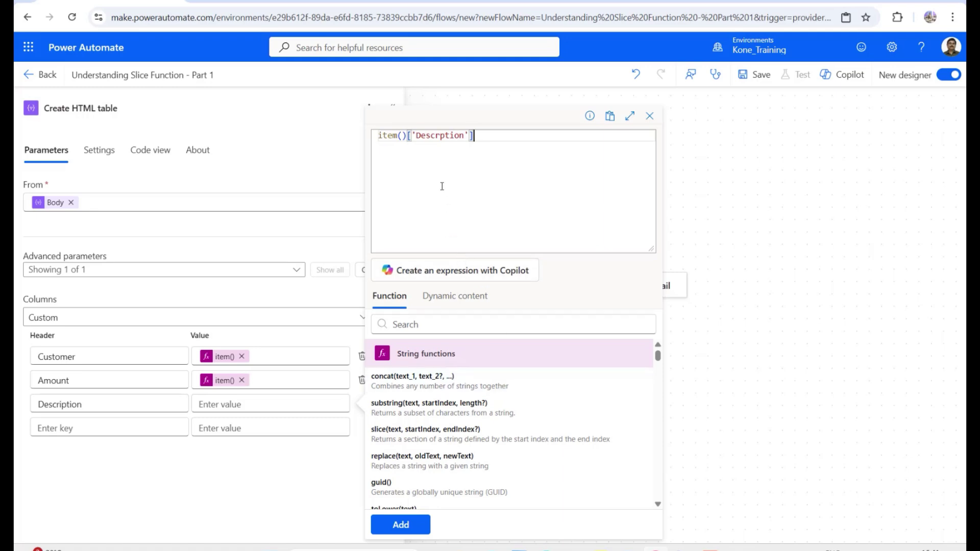
left_click(407, 138)
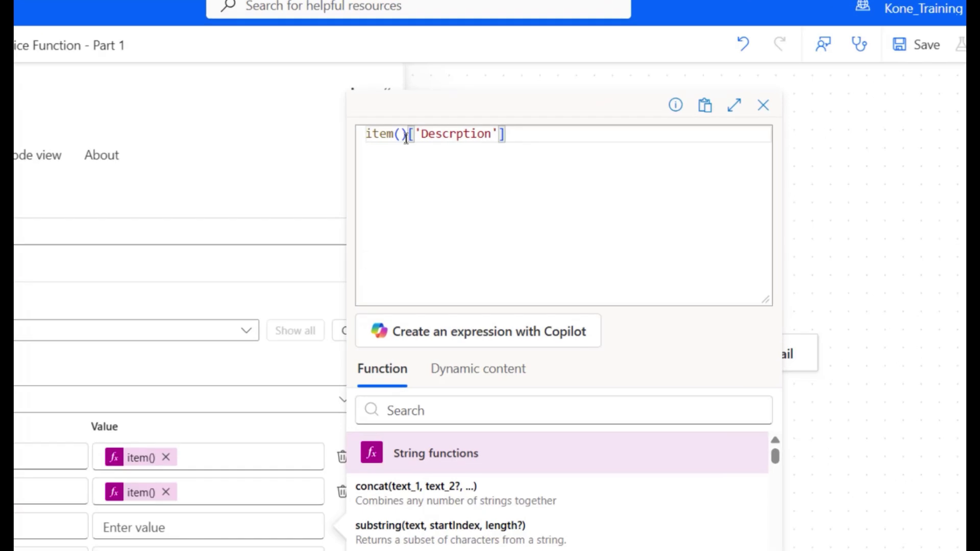
type("?")
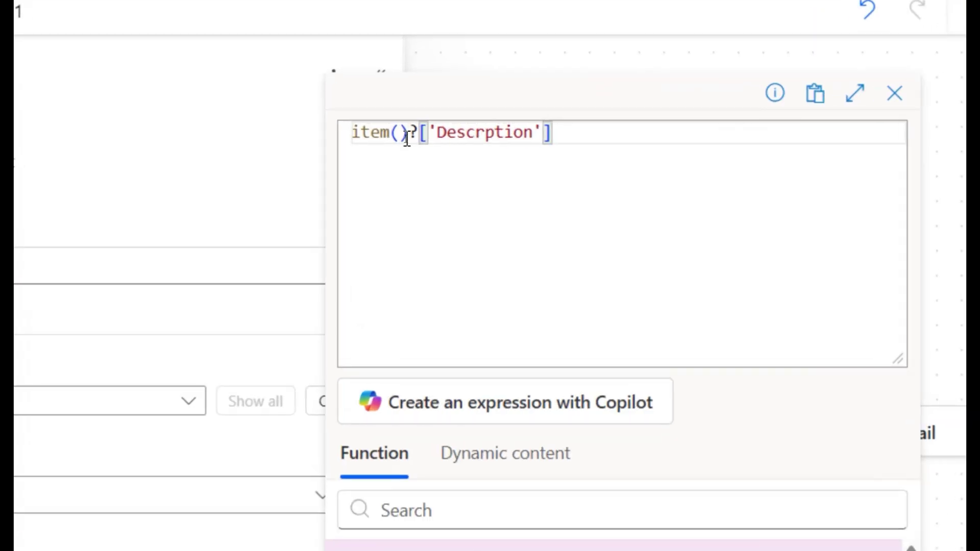
key("BackSpace")
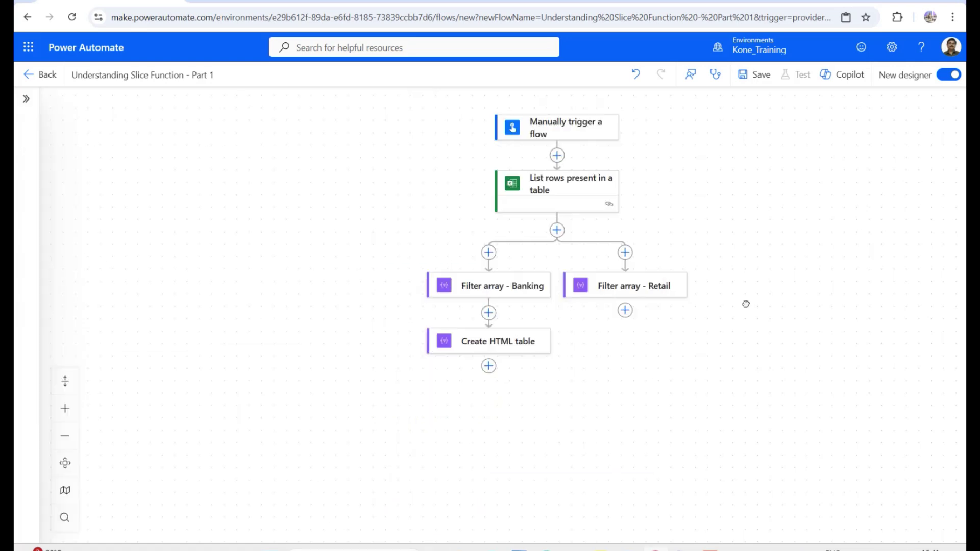
Step: Copy the Create HTML table action and paste it below Filter array - Retail
right_click(506, 338)
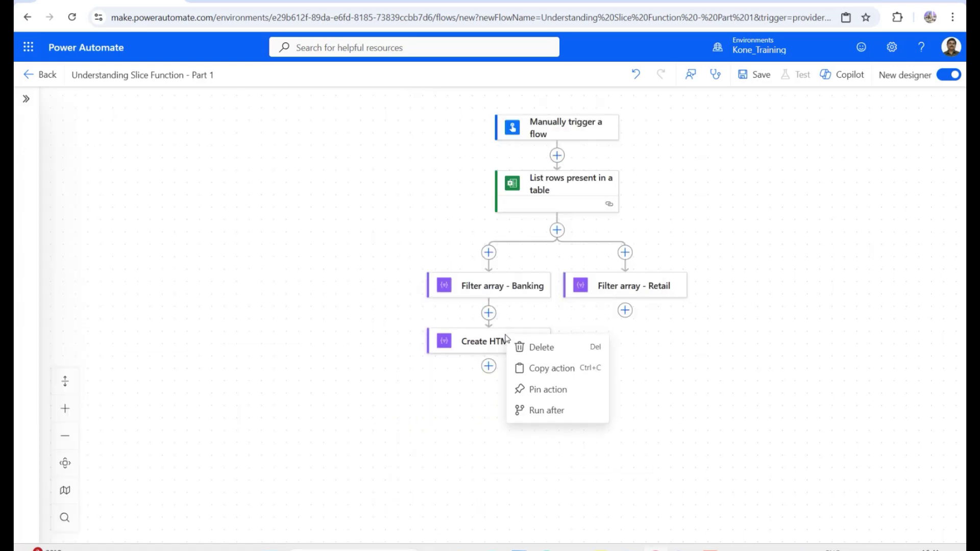
left_click(536, 369)
left_click(625, 311)
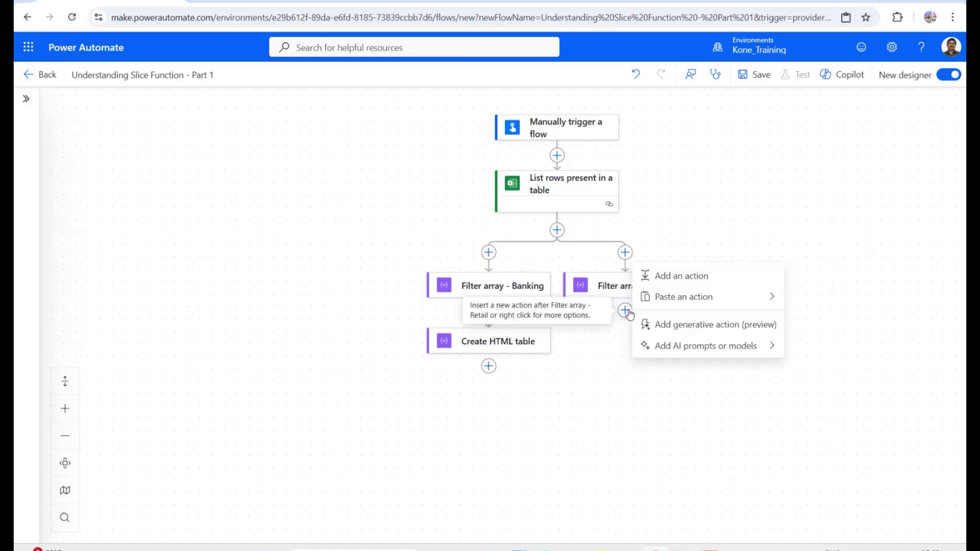
mouse_move(674, 304)
left_click(797, 302)
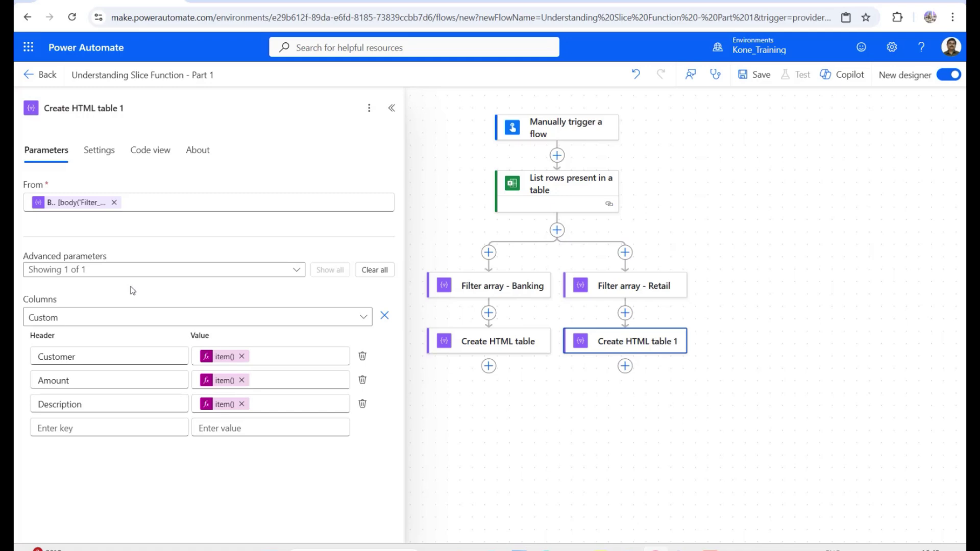
Step: Rename the original HTML table action to '- Banking' and the copy to '- Retail'
mouse_move(231, 361)
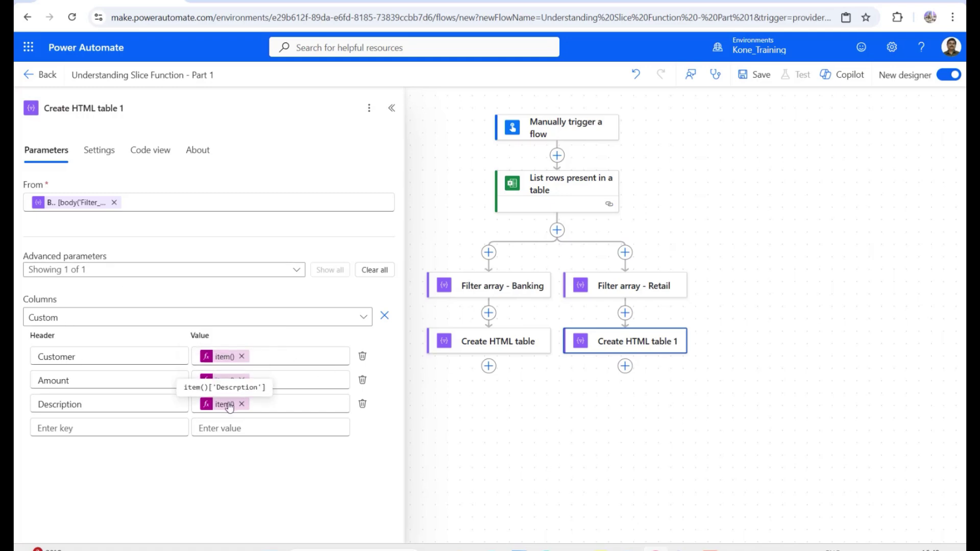
left_click(484, 348)
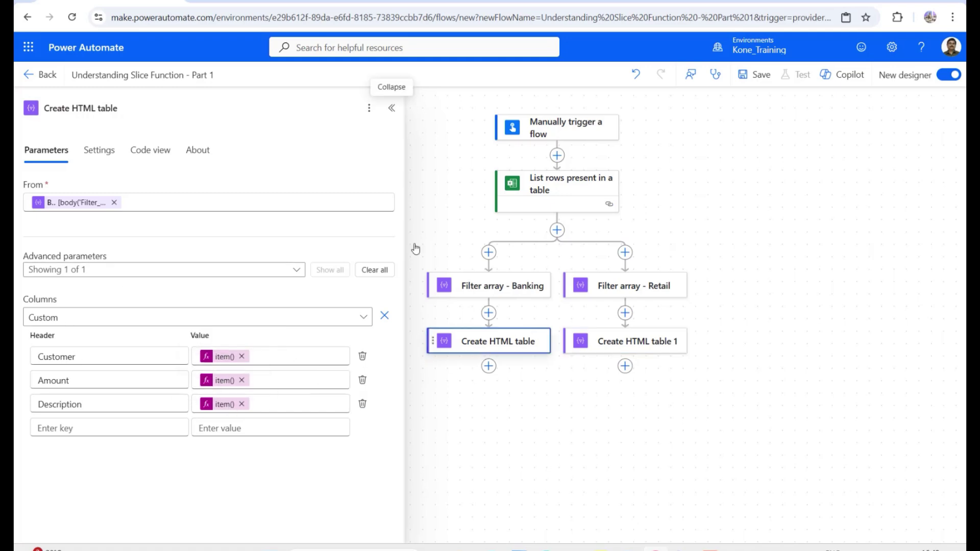
left_click(134, 104)
type("- Bnak")
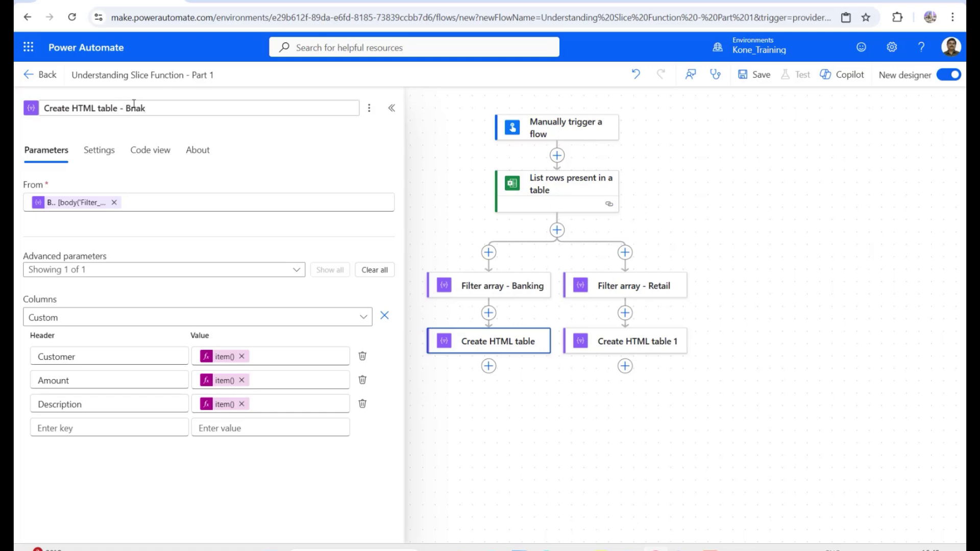
type("nking")
left_click(625, 341)
left_click(125, 108)
key("BackSpace")
type("- Retialail")
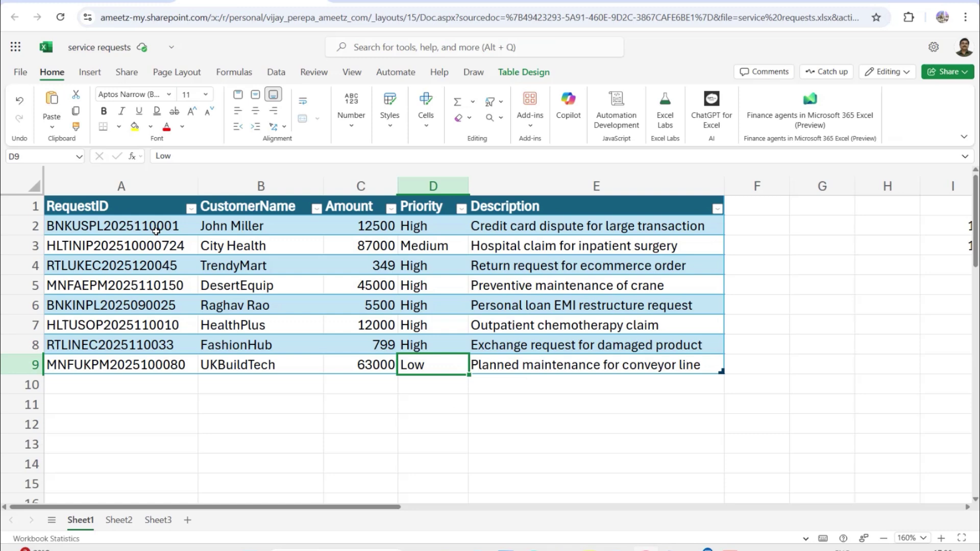
Step: Add a note in cell D11 marking the first masked request ID as actioned
left_click(156, 228)
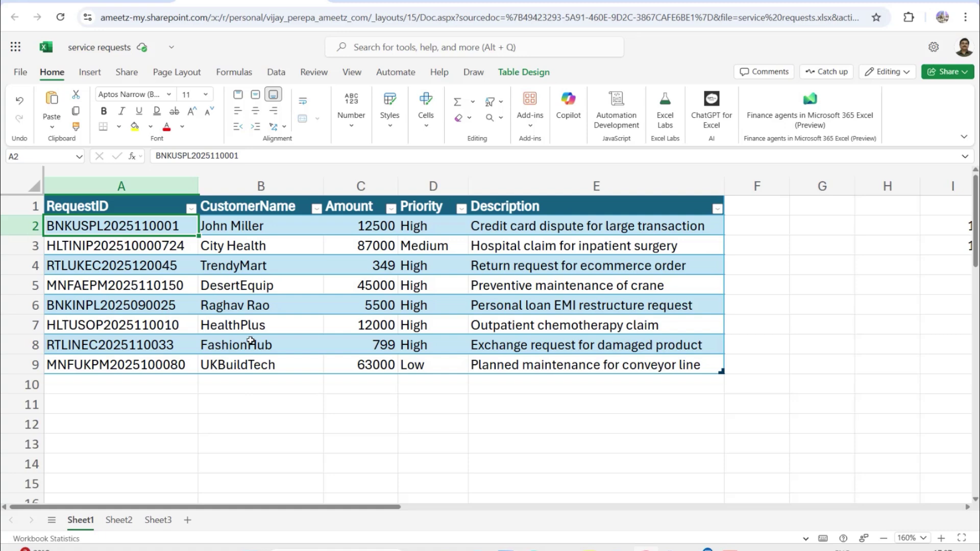
left_click(435, 403)
type("********0001")
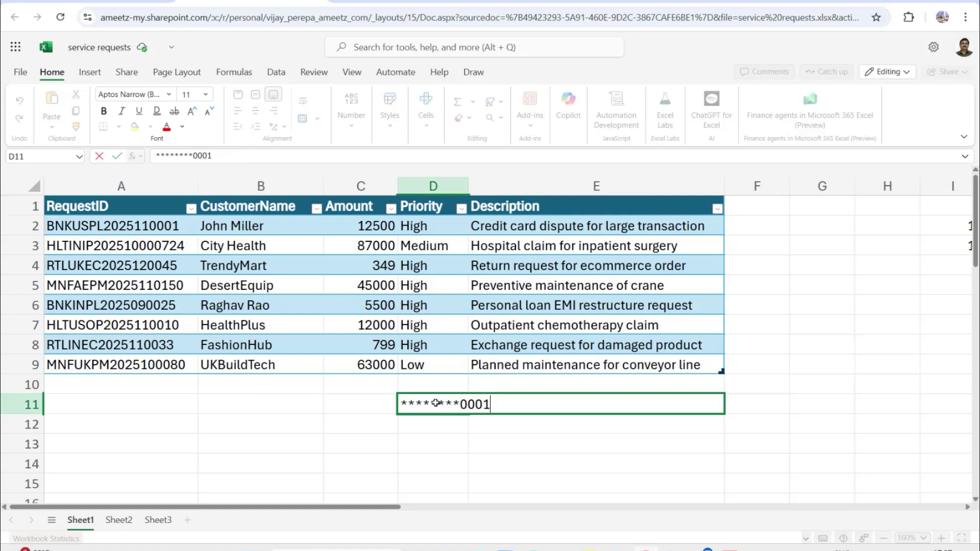
type(" is actioned")
key("ctrl+Return")
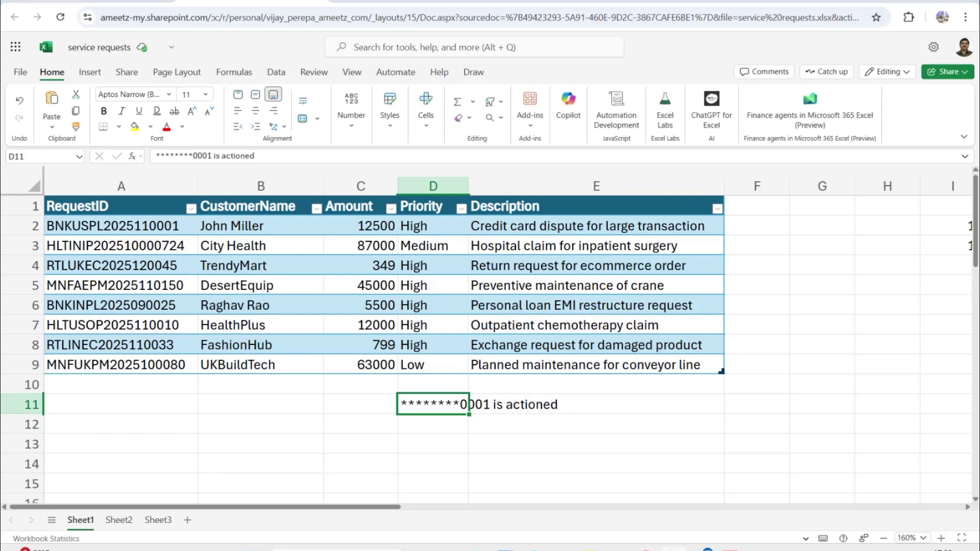
Step: Go back to the flow's details page and start Save As for a copy
key("ctrl+Tab")
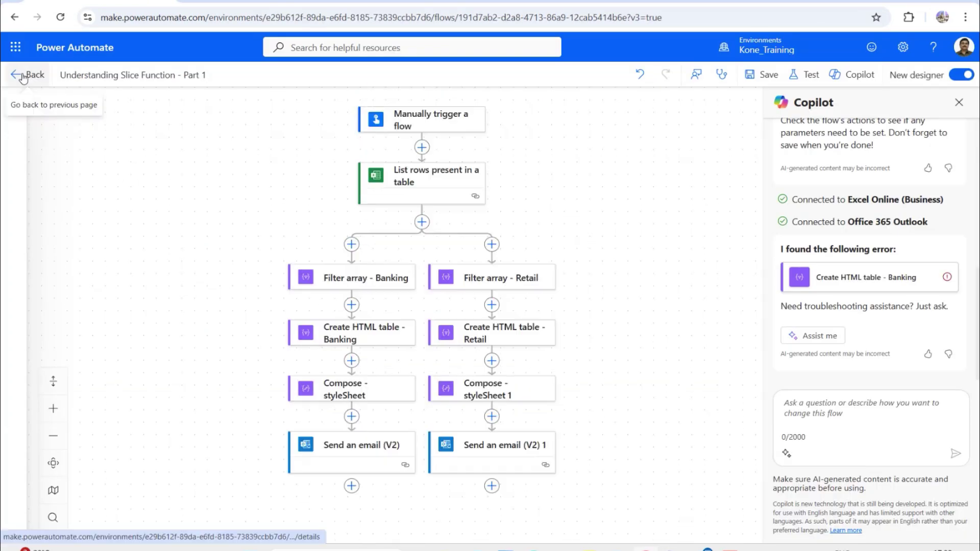
left_click(22, 76)
left_click(286, 75)
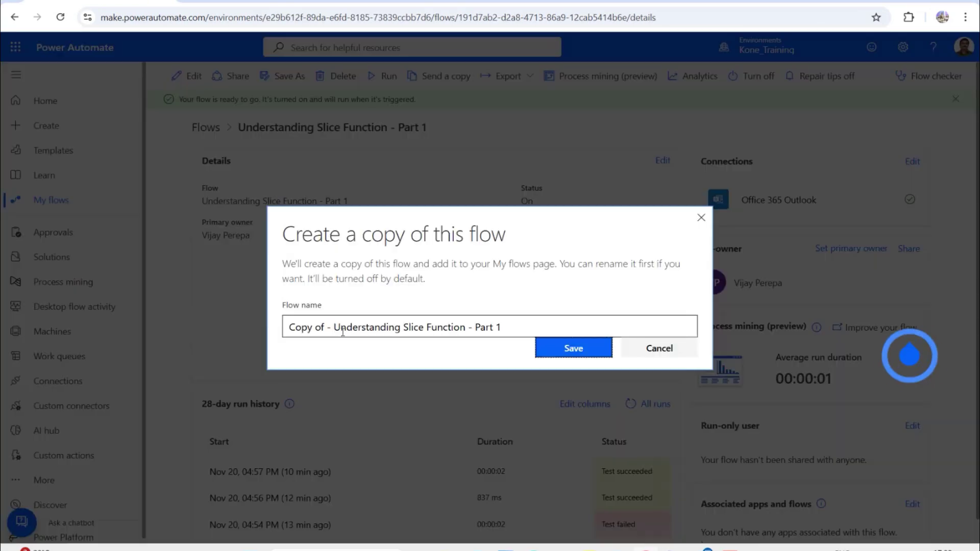